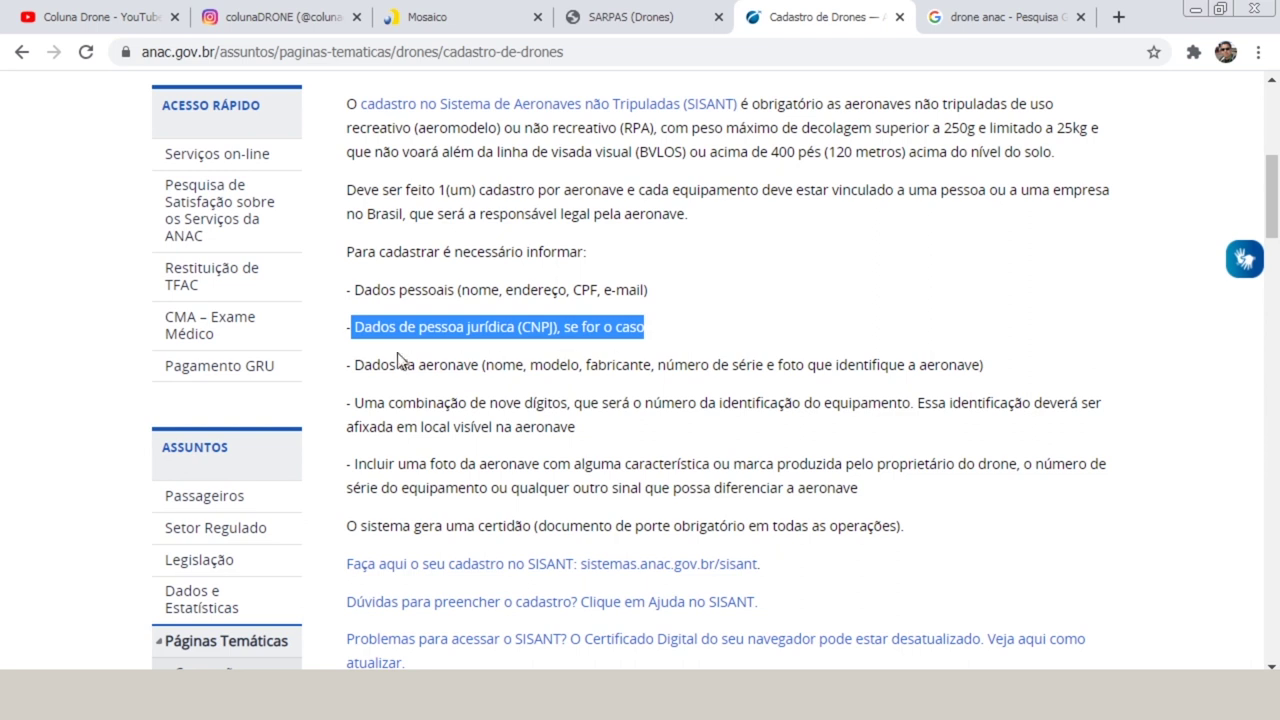
# Highlight the aircraft data, nine-digit identification and aircraft photo requirements.
pyautogui.moveTo(354, 365); pyautogui.dragTo(505, 364)
pyautogui.click(689, 362)
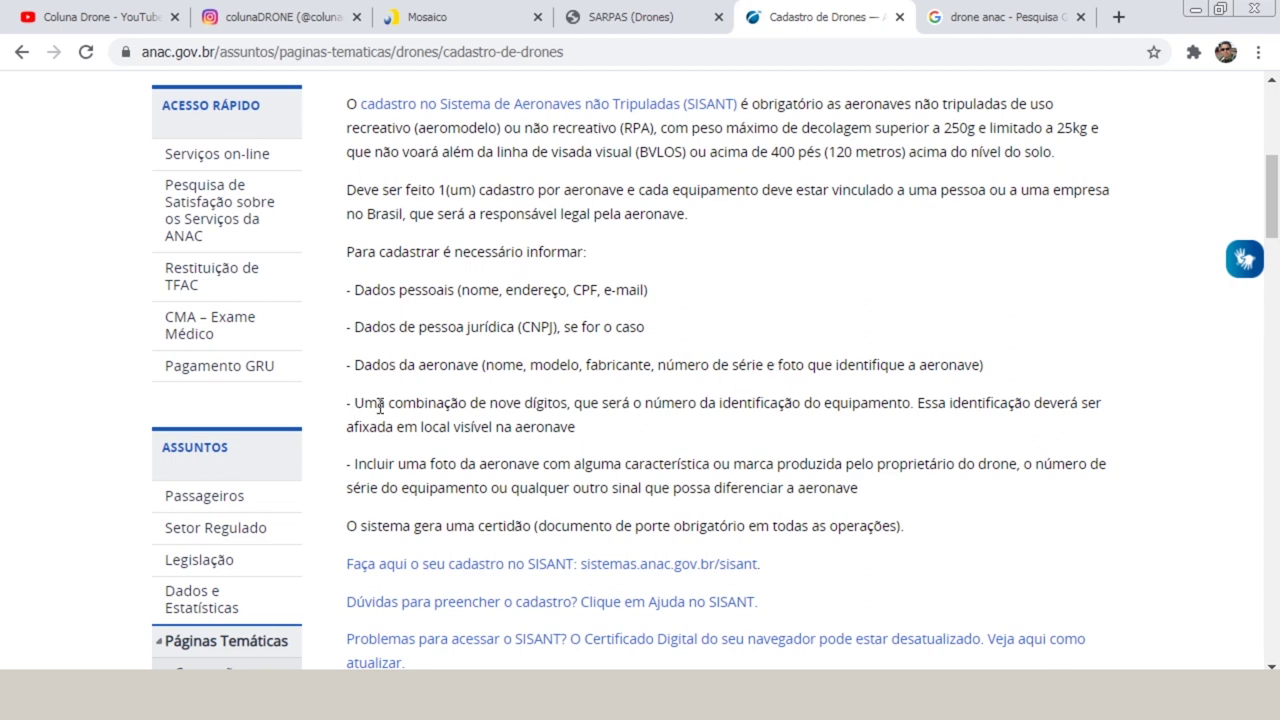
pyautogui.moveTo(416, 402); pyautogui.dragTo(548, 396)
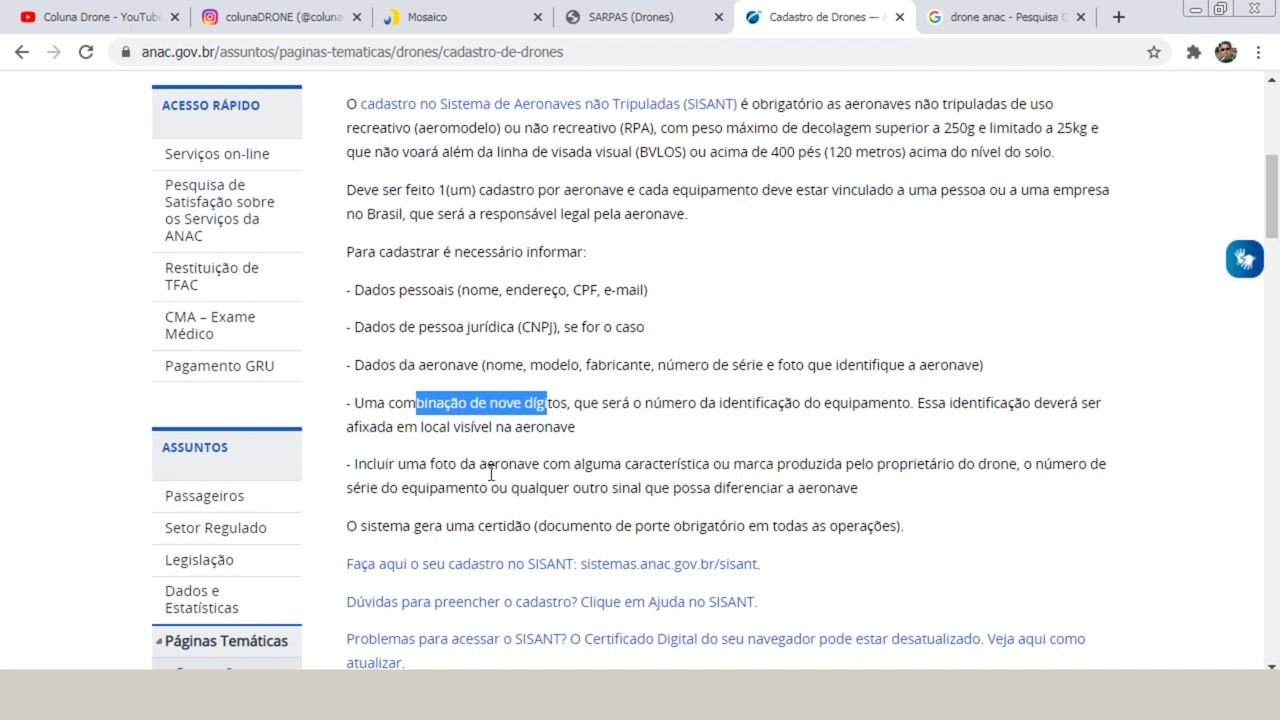
pyautogui.moveTo(487, 464); pyautogui.dragTo(554, 475)
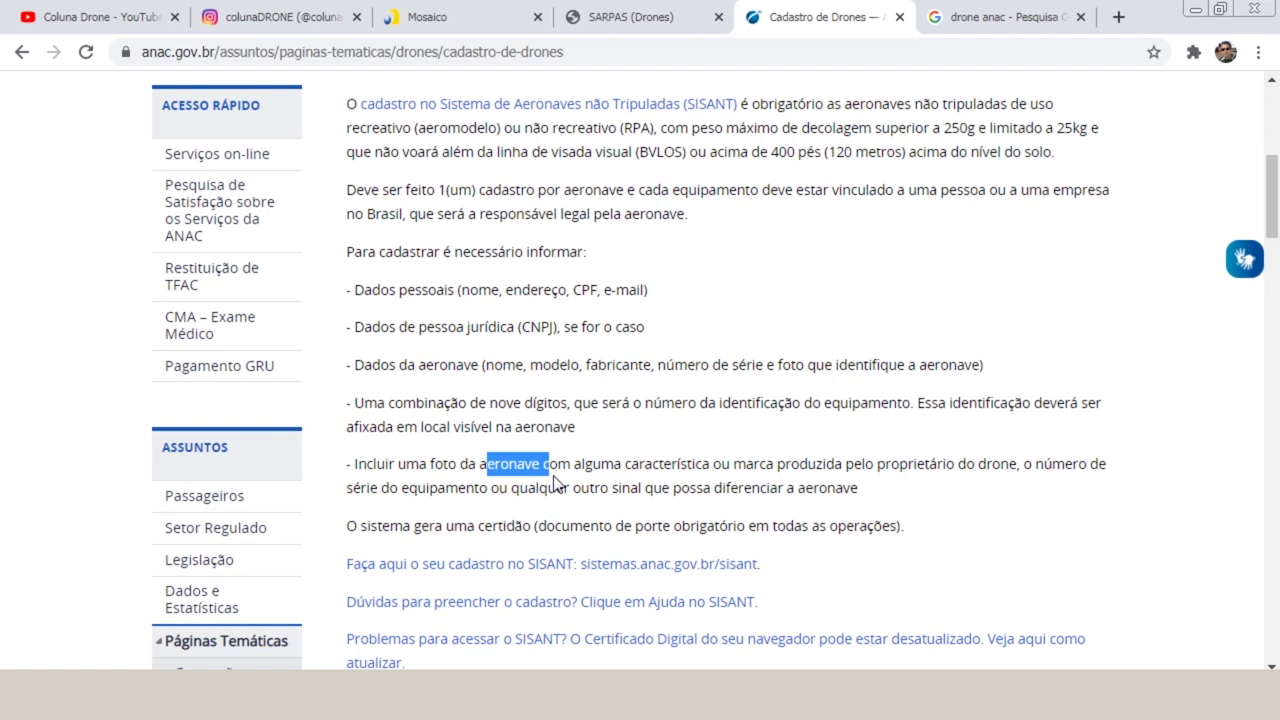
pyautogui.click(579, 526)
# Highlight the certificate requirement sentence, then open the sistemas.anac.gov.br/sisant link.
pyautogui.moveTo(579, 526); pyautogui.dragTo(346, 103)
pyautogui.click(523, 524)
pyautogui.moveTo(457, 526); pyautogui.dragTo(898, 525)
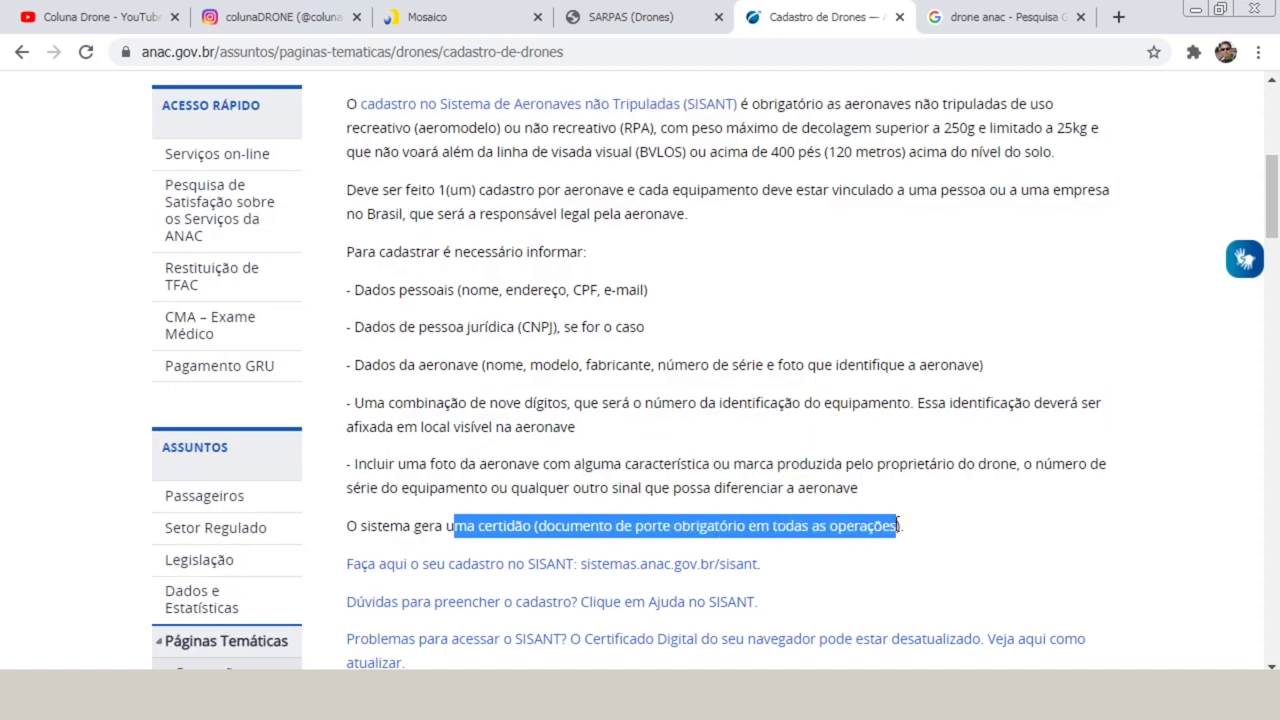
pyautogui.click(620, 526)
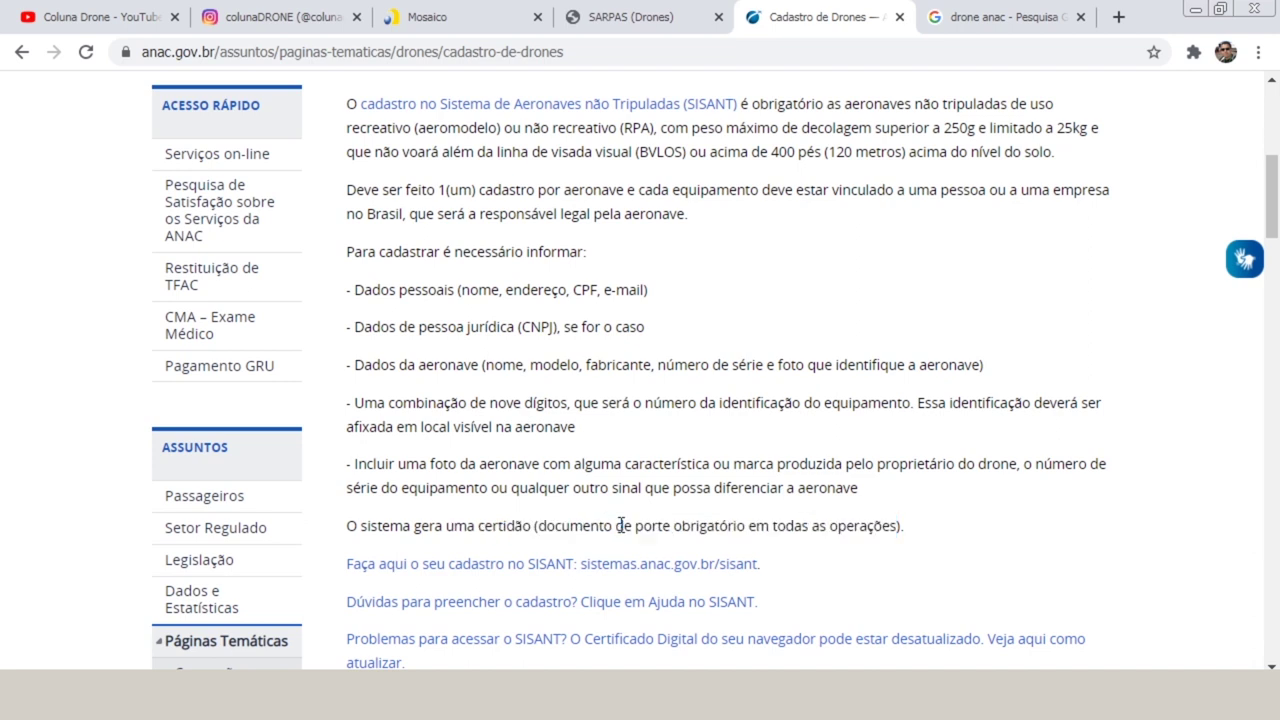
pyautogui.click(508, 576)
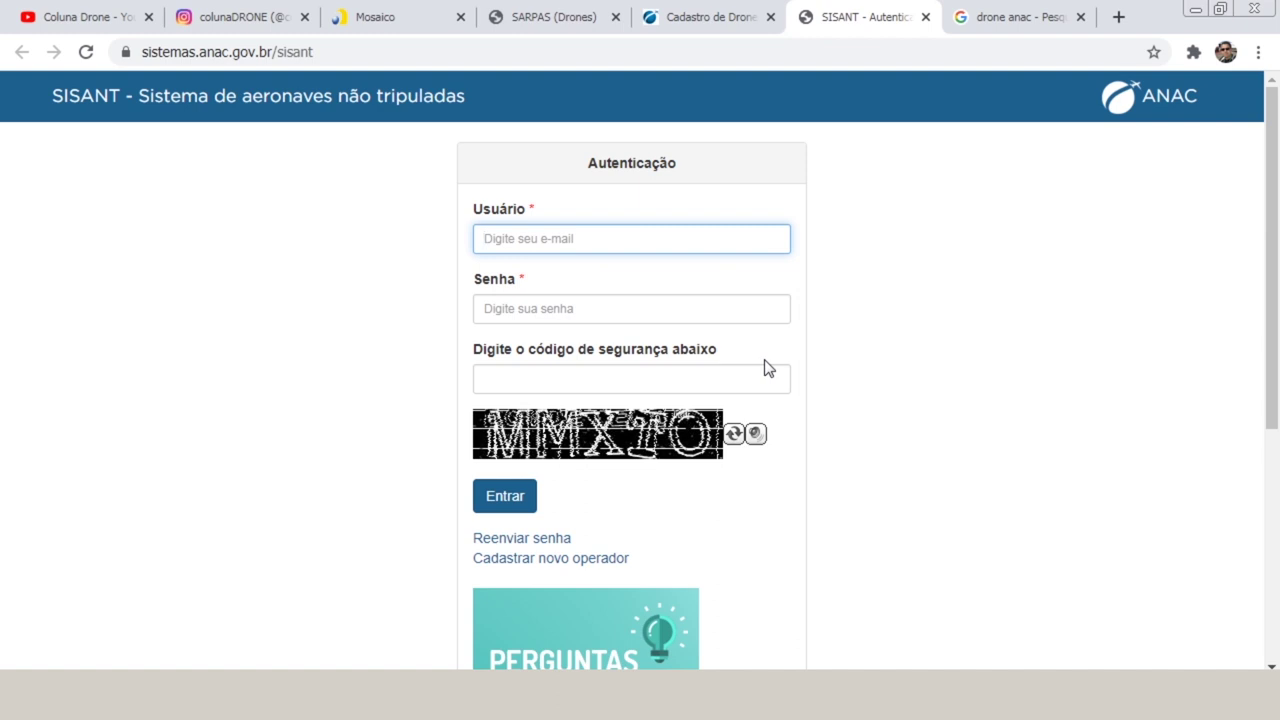
# Start a new operator registration via Cadastrar novo operador on the Autenticação page.
pyautogui.click(573, 560)
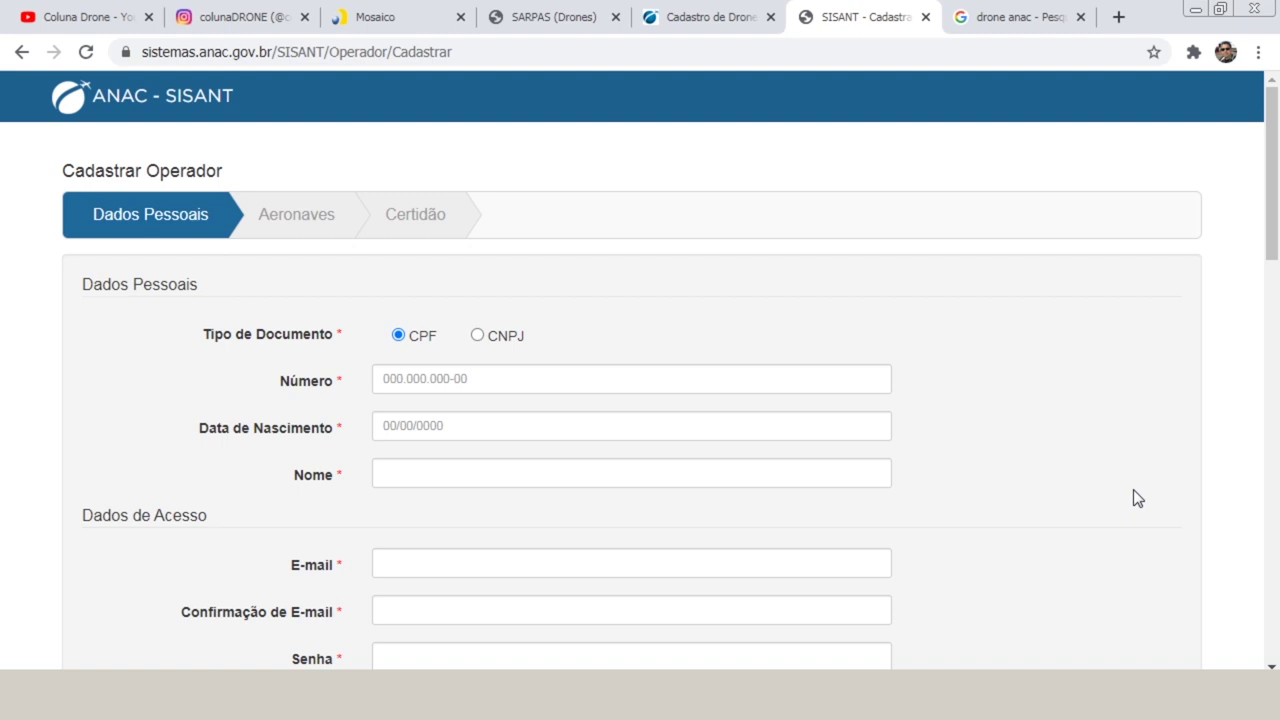
pyautogui.moveTo(1273, 163); pyautogui.dragTo(1275, 197)
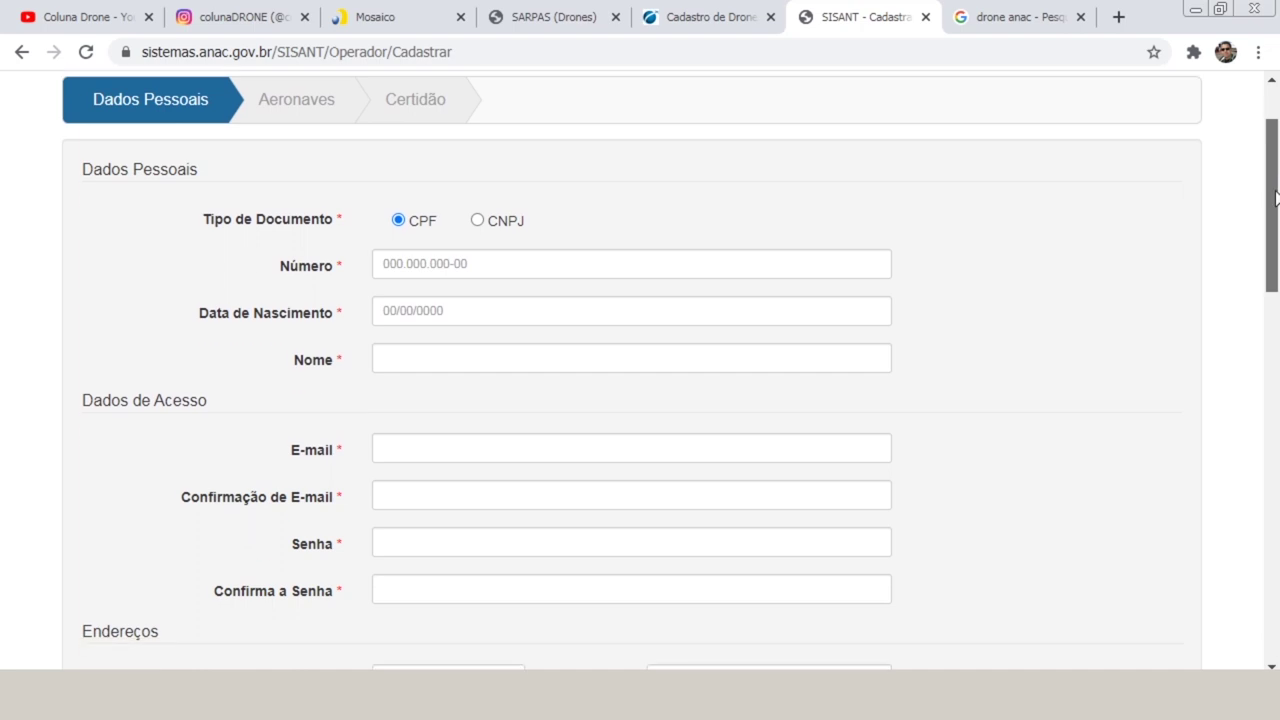
pyautogui.moveTo(1275, 197); pyautogui.dragTo(1275, 193)
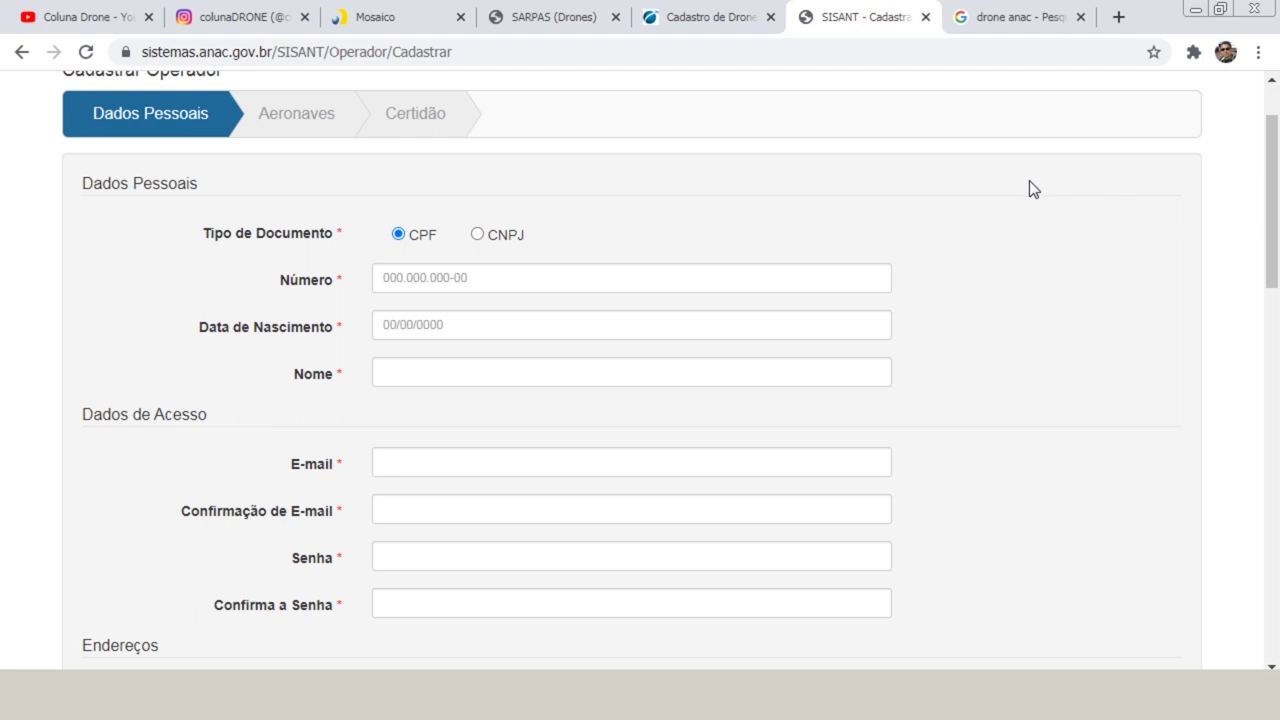
pyautogui.click(478, 236)
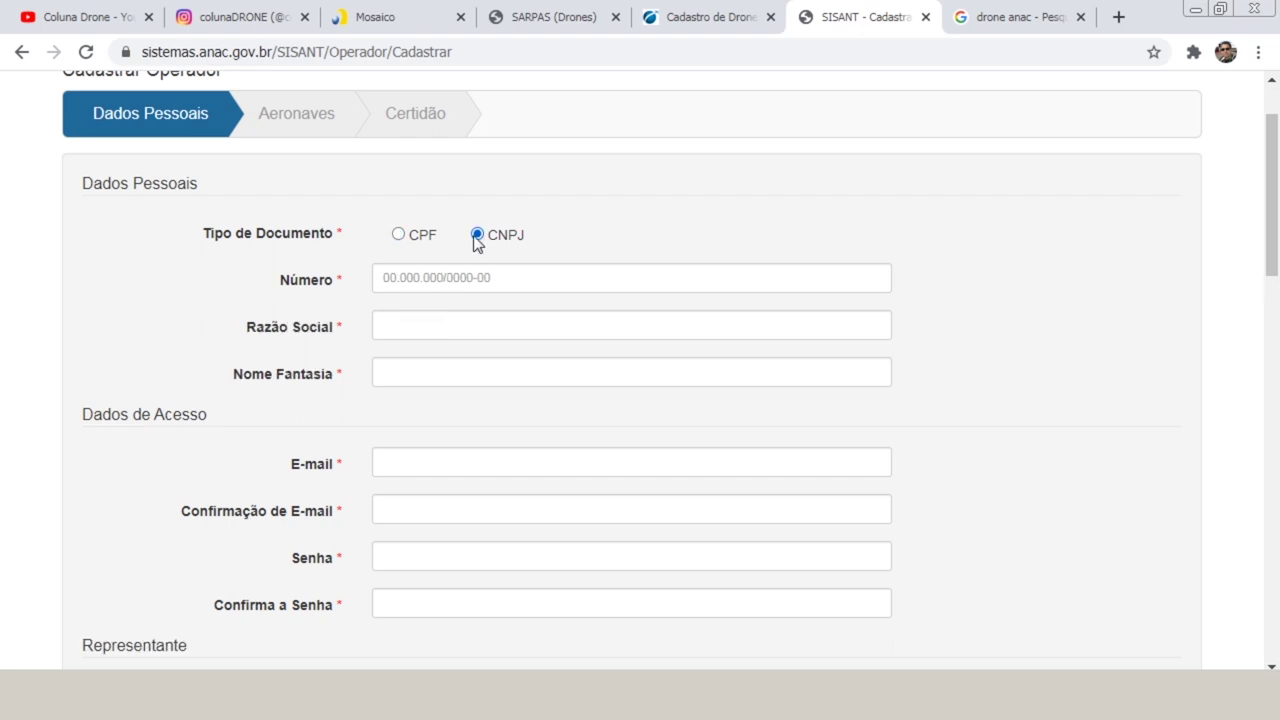
pyautogui.click(405, 240)
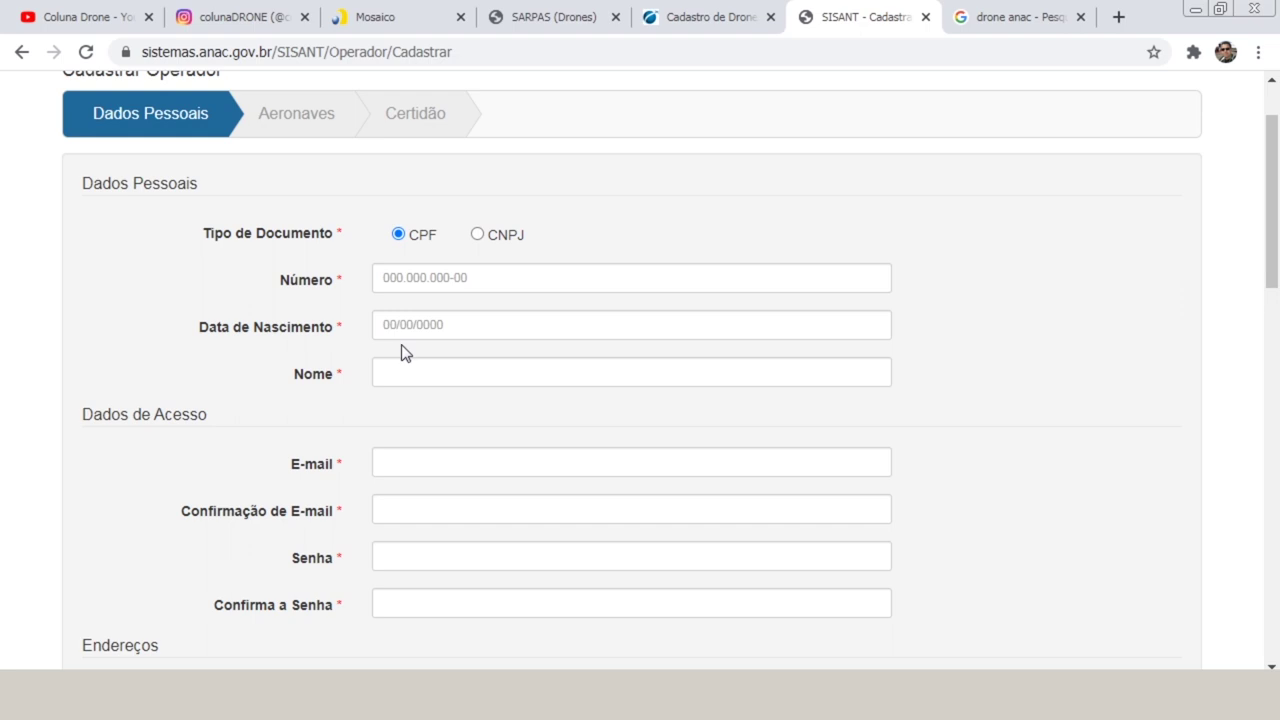
pyautogui.scroll(-1, 469, 314)
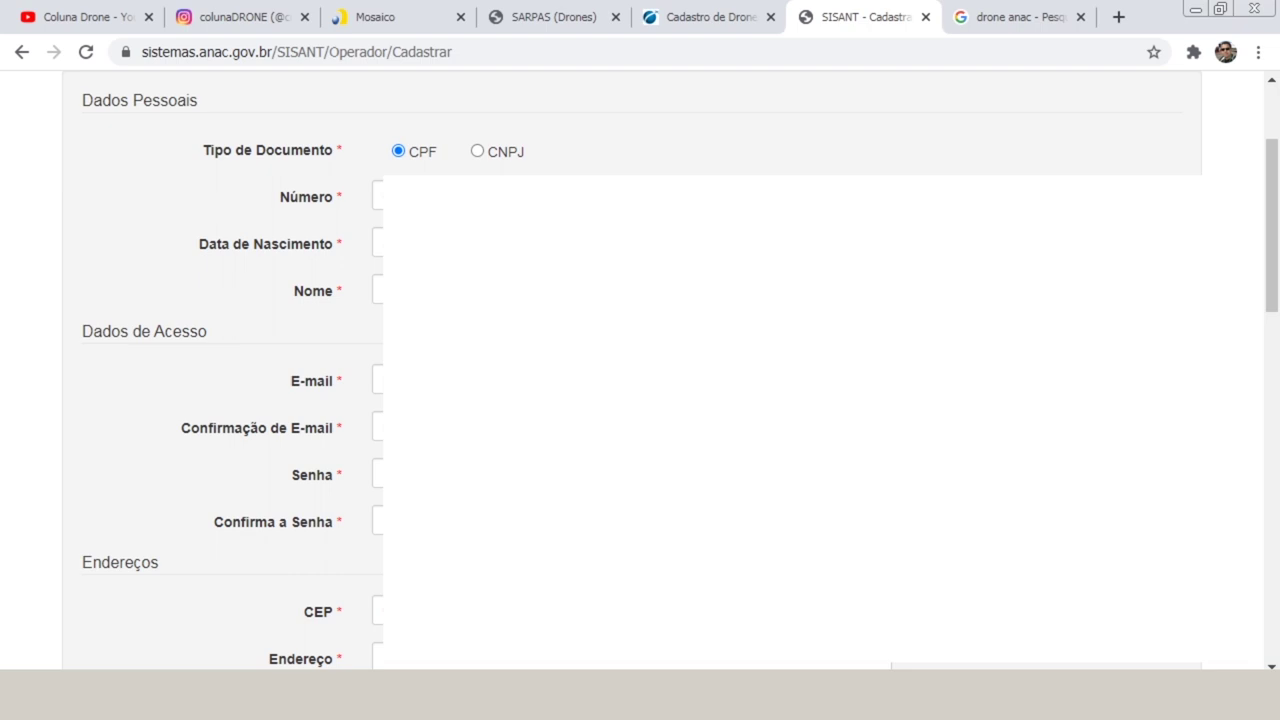
# Scroll the operator form past the saved address down to the Telefones section.
pyautogui.moveTo(1273, 278); pyautogui.dragTo(1273, 410)
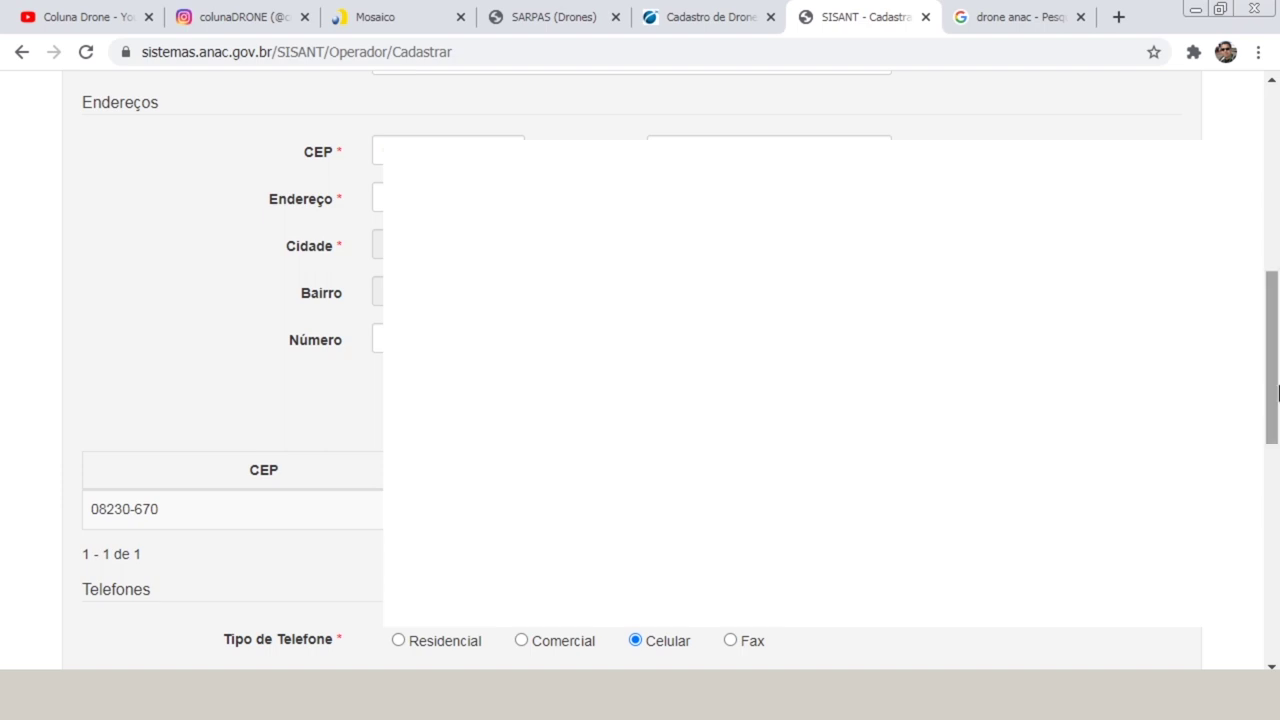
pyautogui.moveTo(1278, 392); pyautogui.dragTo(1278, 524)
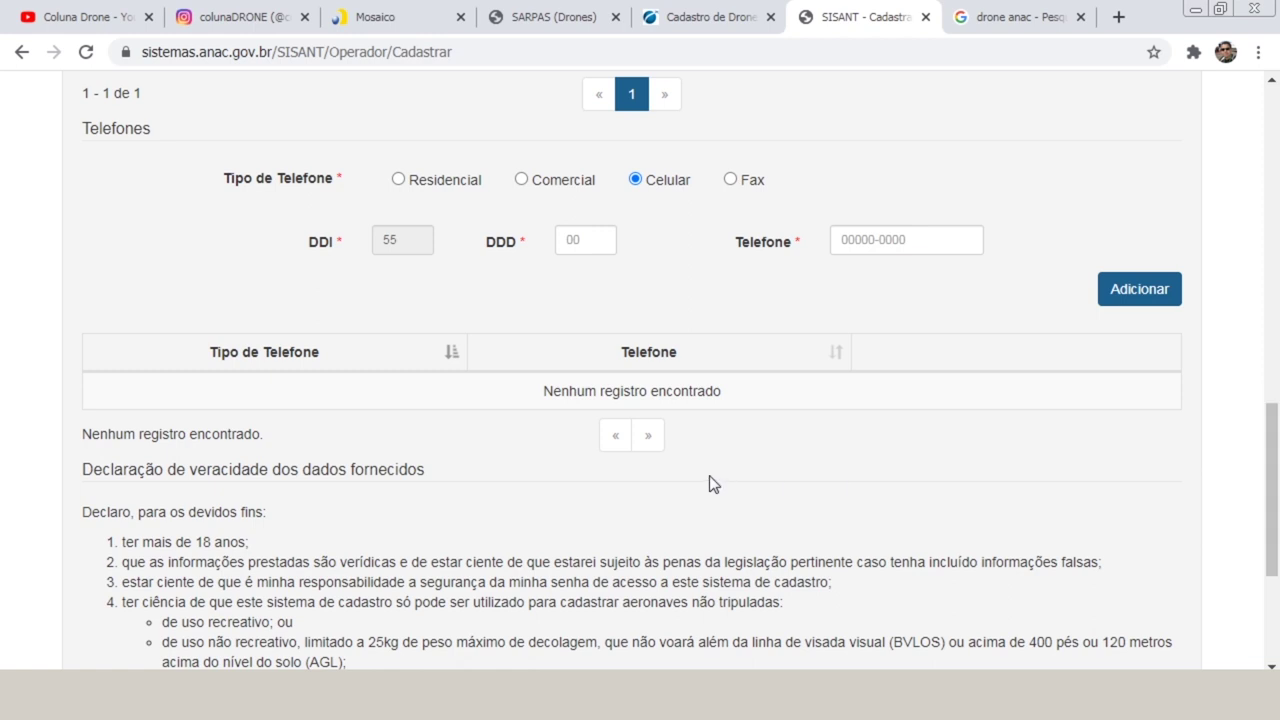
# Add the operator's Celular number with DDD 11 to the Telefones table.
pyautogui.click(578, 238)
pyautogui.press('Tab')
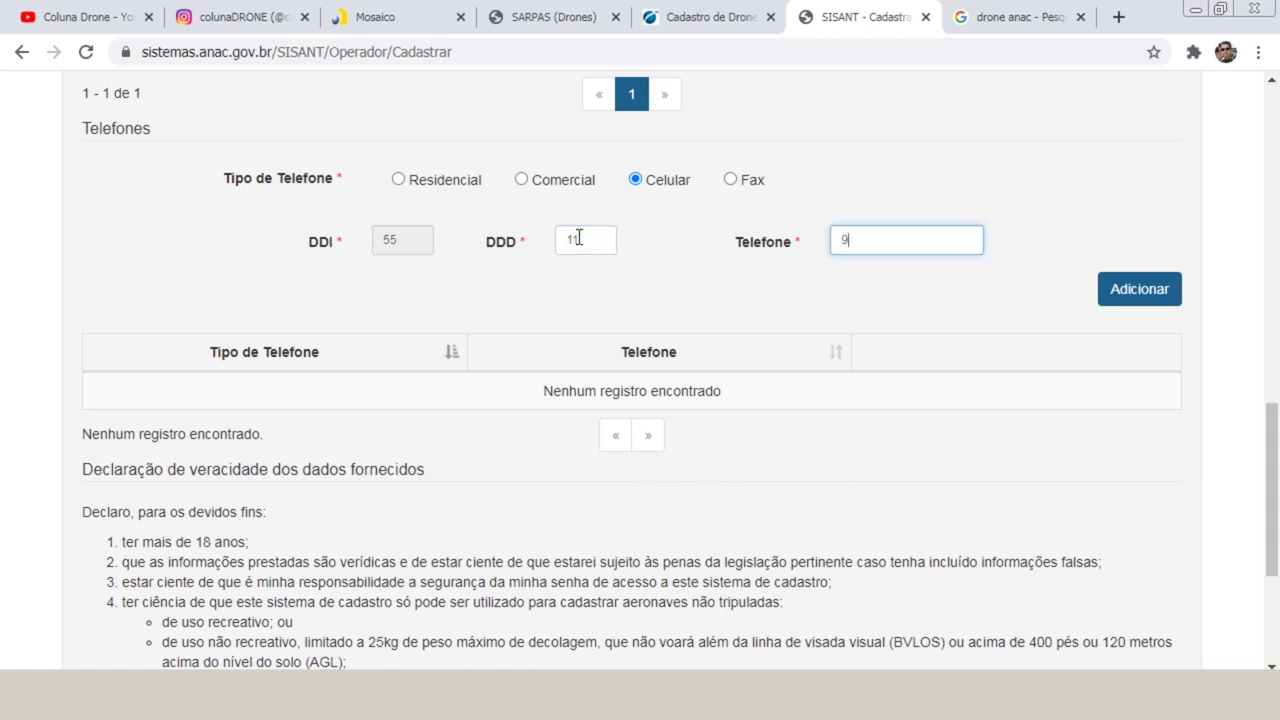
pyautogui.click(1147, 293)
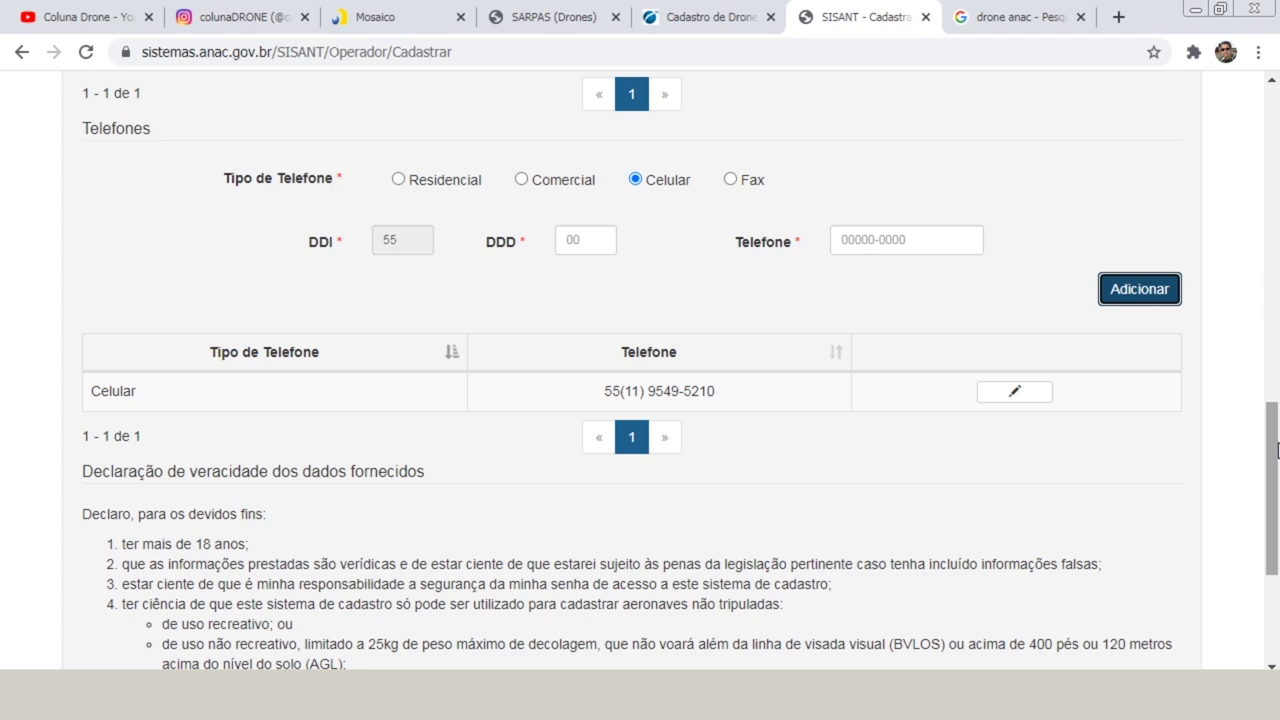
pyautogui.moveTo(1277, 450); pyautogui.dragTo(1277, 543)
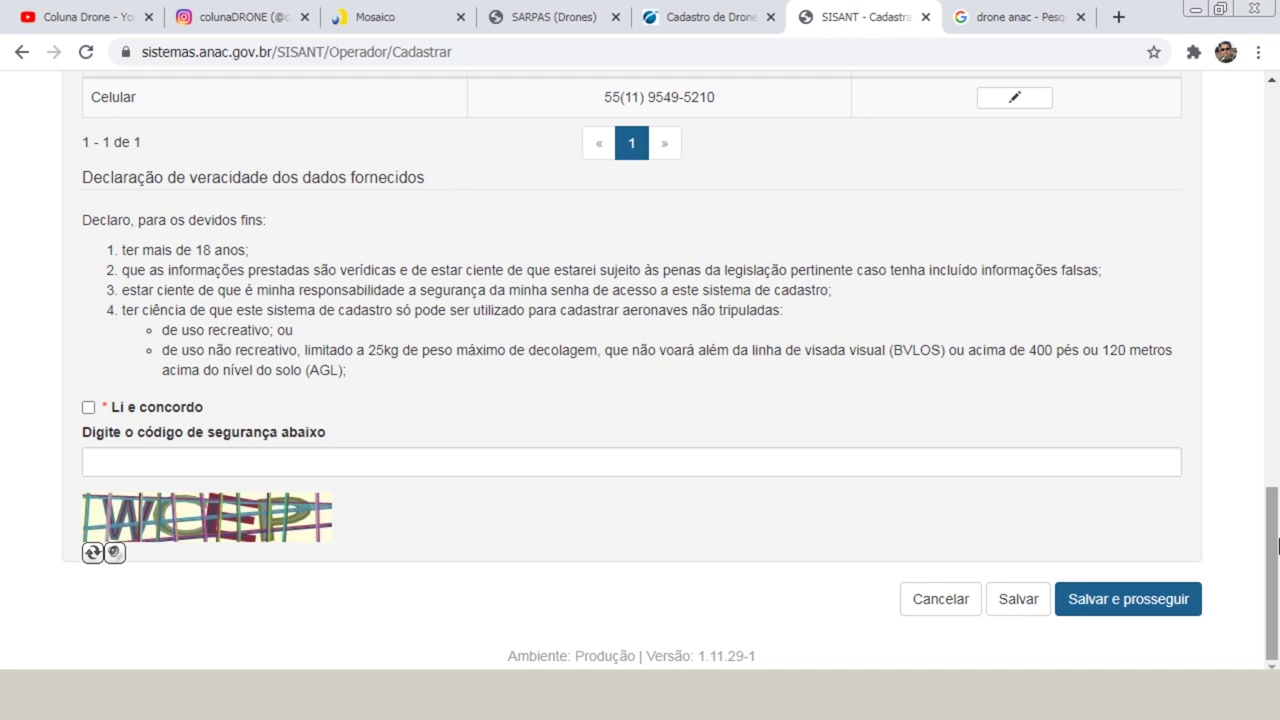
# Accept the Li e concordo declaration, enter the security code, and save the operator data.
pyautogui.click(88, 408)
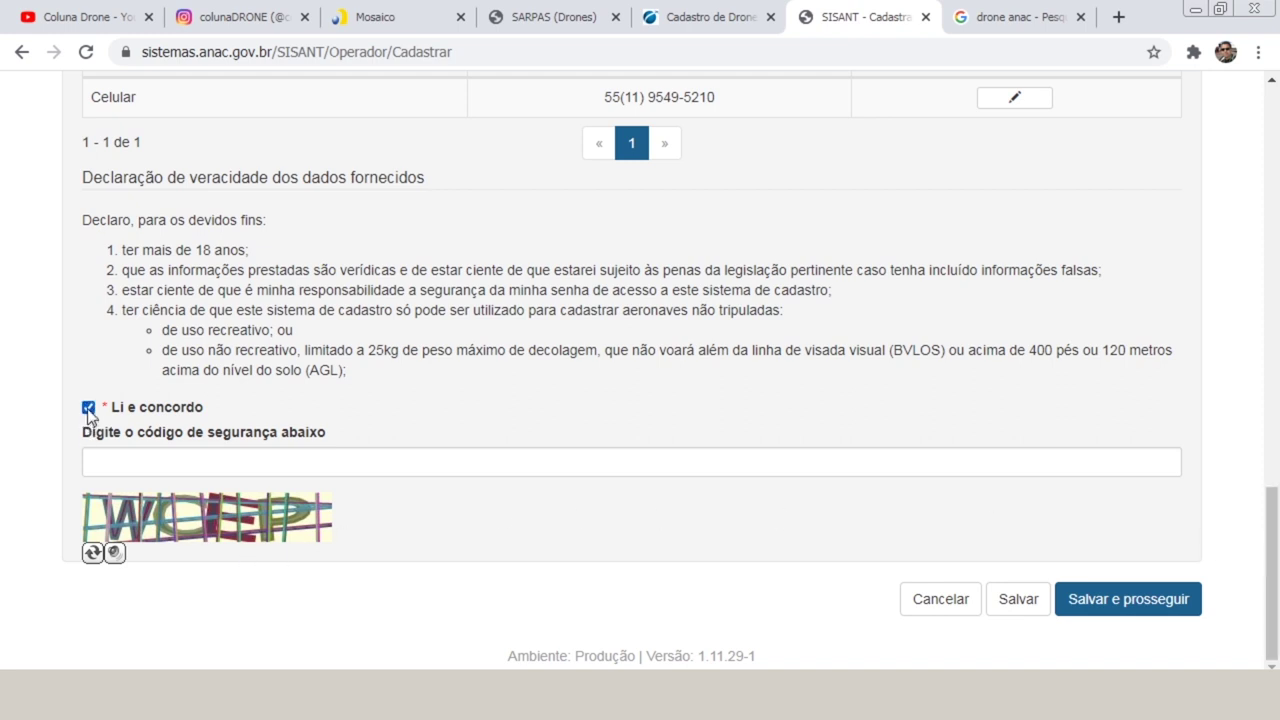
pyautogui.click(166, 459)
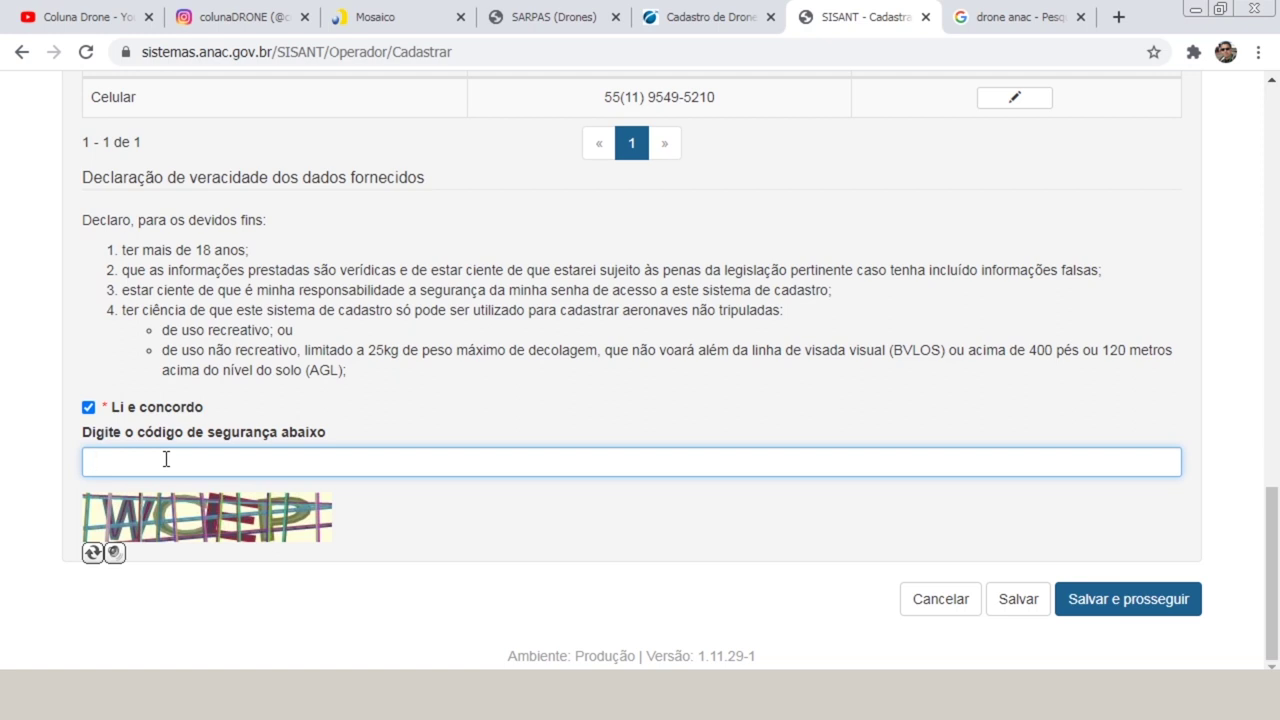
pyautogui.write('WCEP')
pyautogui.click(1158, 618)
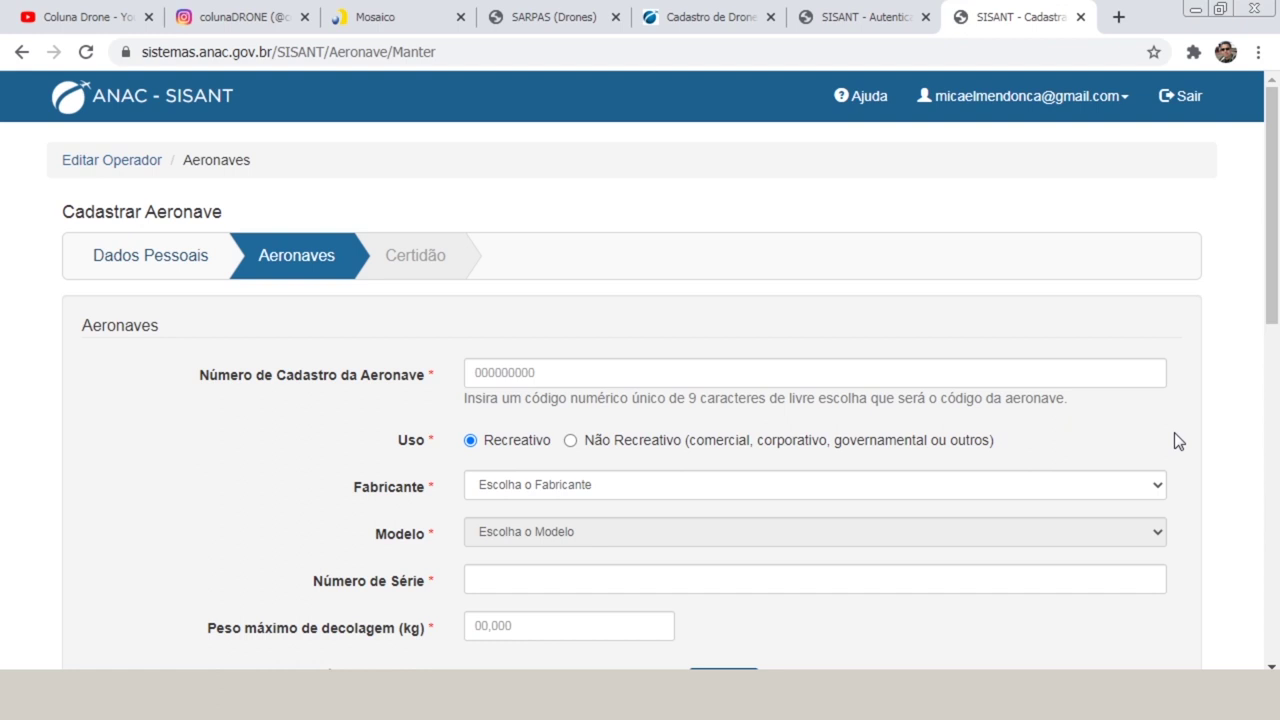
# Enter a nine-digit aircraft registration number in Número de Cadastro da Aeronave.
pyautogui.click(528, 366)
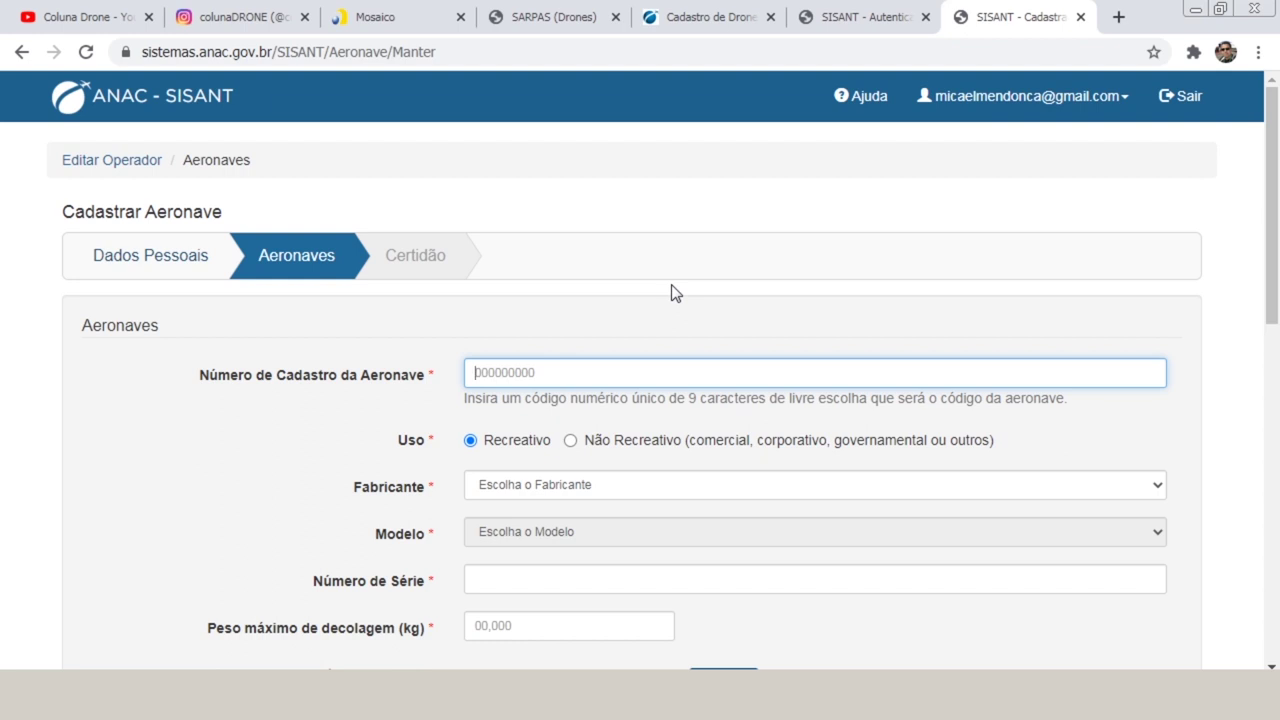
pyautogui.write('00000010')
pyautogui.press('Left')
pyautogui.press('Left')
pyautogui.write('0')
pyautogui.scroll(-2, 480, 372)
pyautogui.click(556, 289)
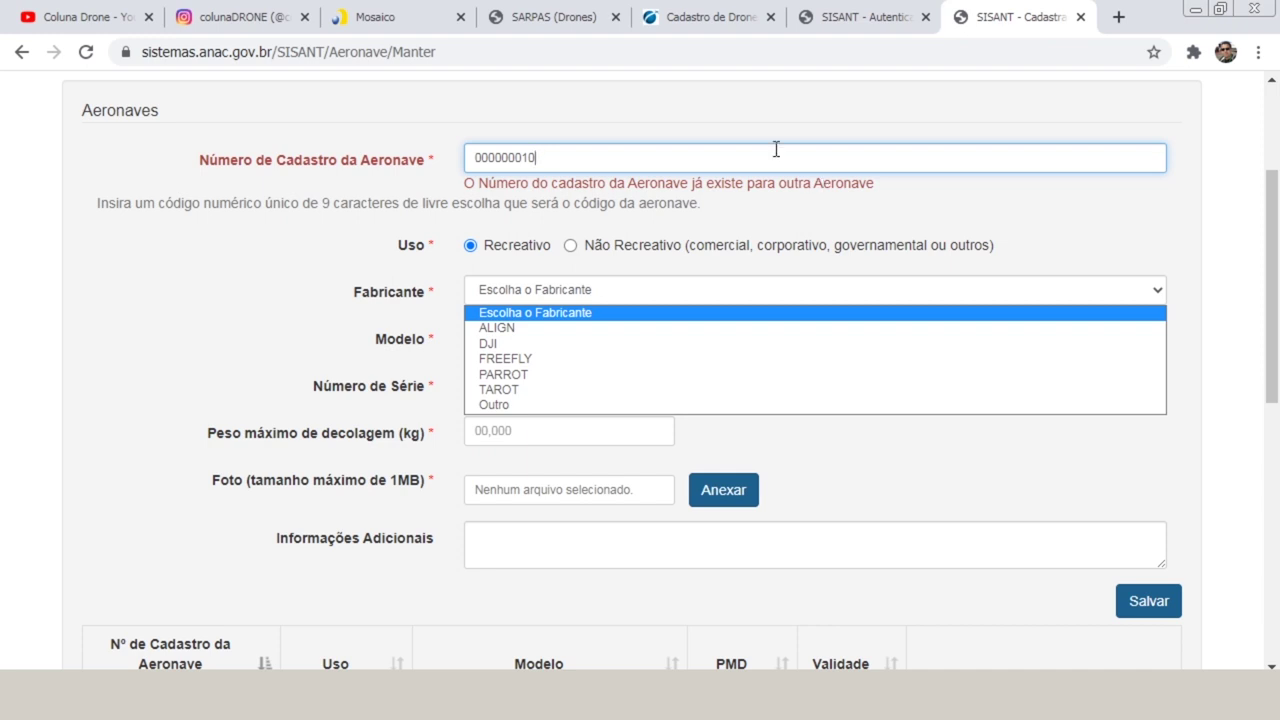
# Replace the duplicate registration number with 000010008.
pyautogui.click(648, 182)
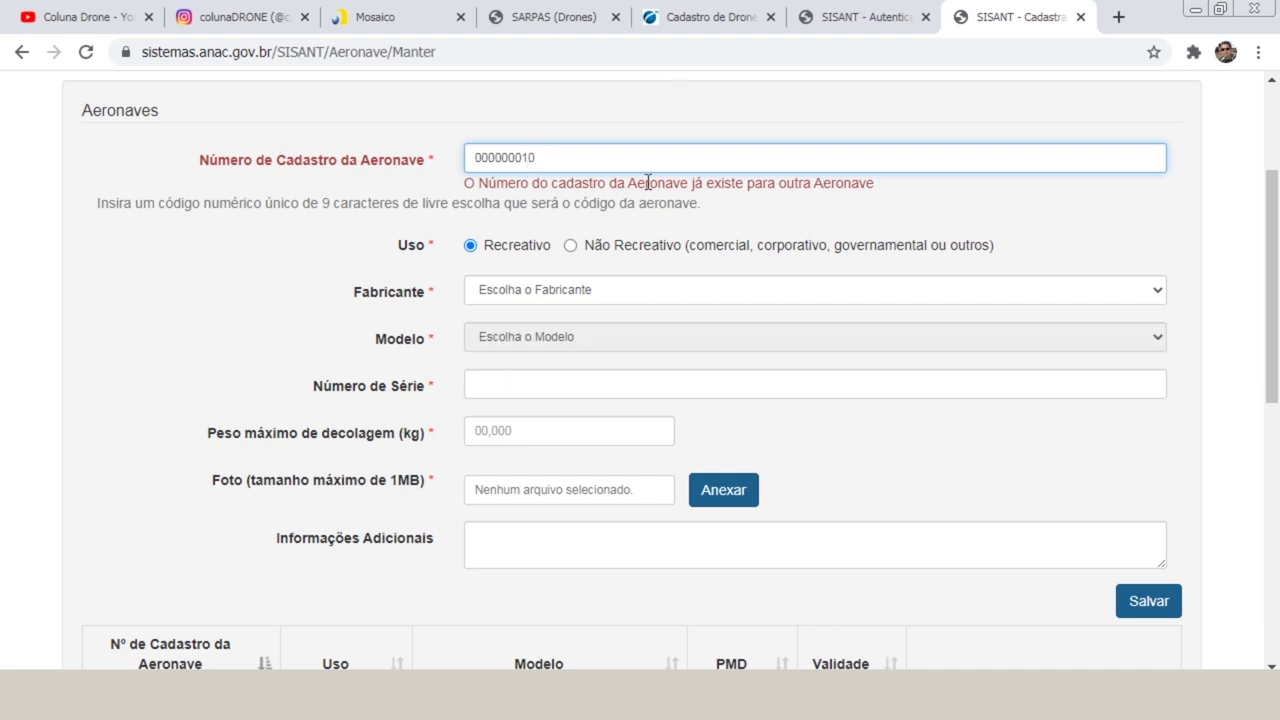
pyautogui.press('BackSpace')
pyautogui.press('BackSpace')
pyautogui.write('10008')
pyautogui.press('Tab')
pyautogui.press('Tab')
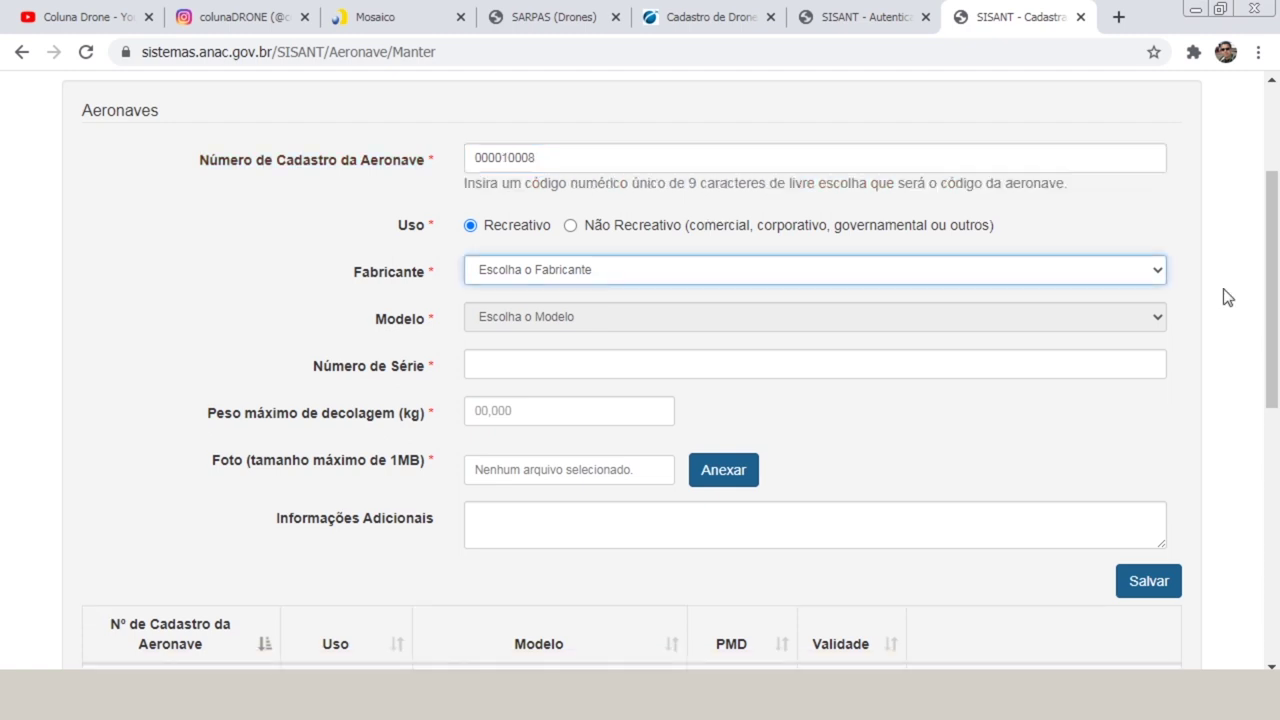
pyautogui.click(514, 279)
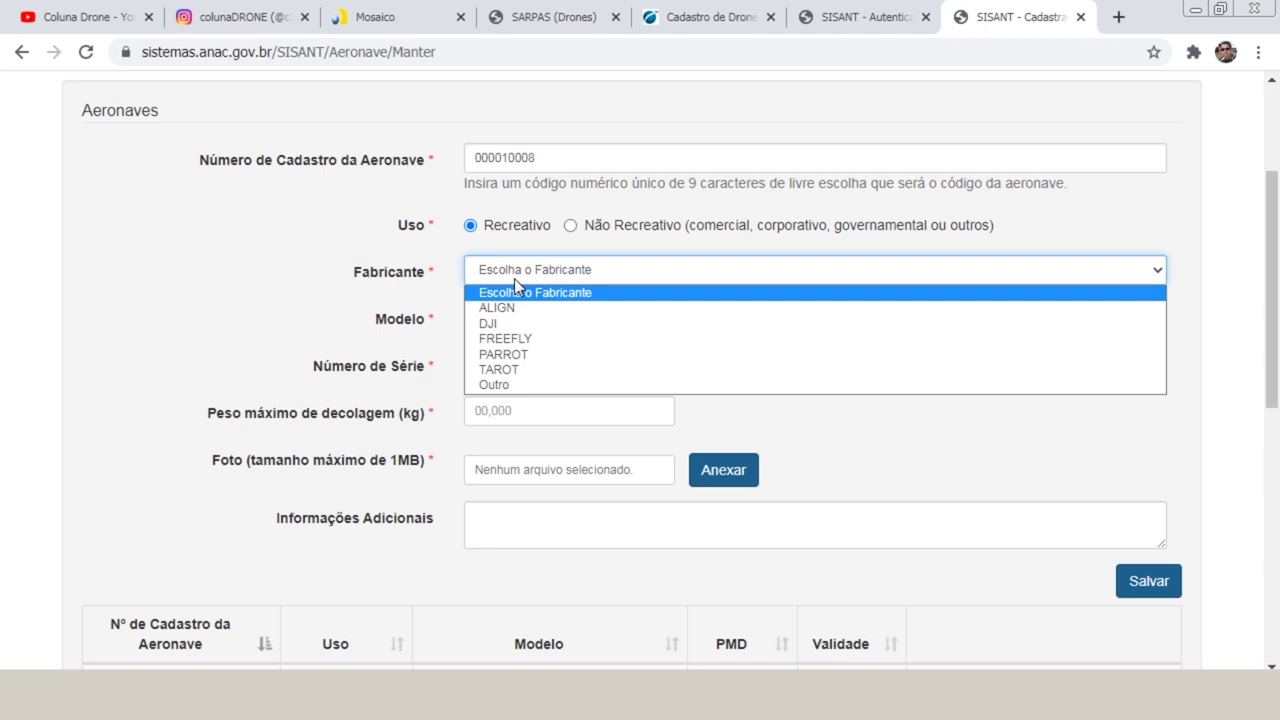
# Set Fabricante to Outro, specified as Beijing FIMI.
pyautogui.click(531, 381)
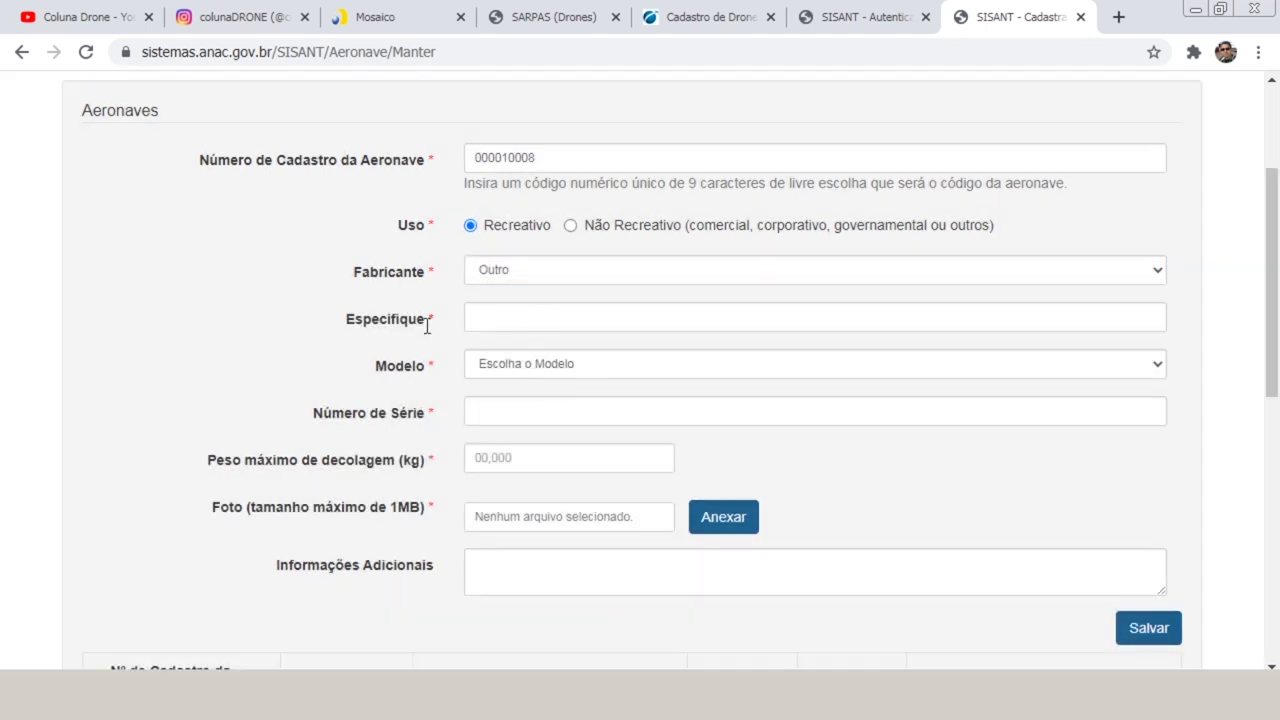
pyautogui.click(503, 323)
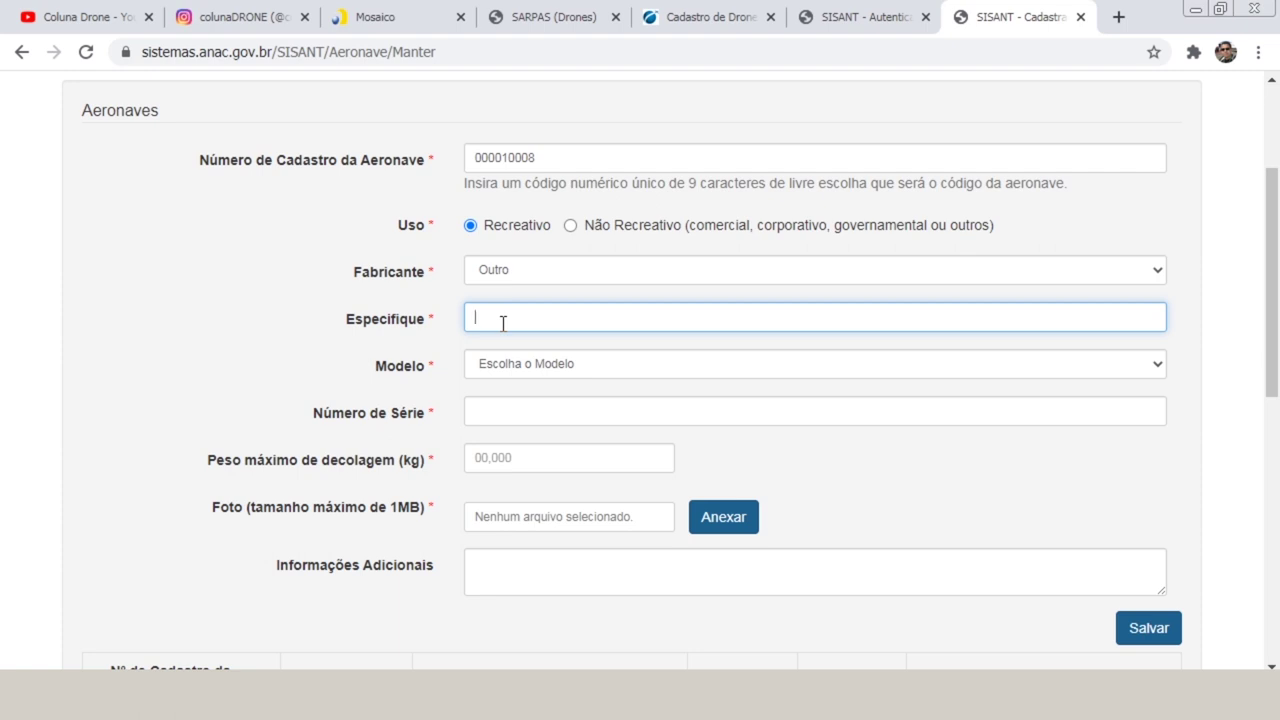
pyautogui.write('BEIIJING FIMI')
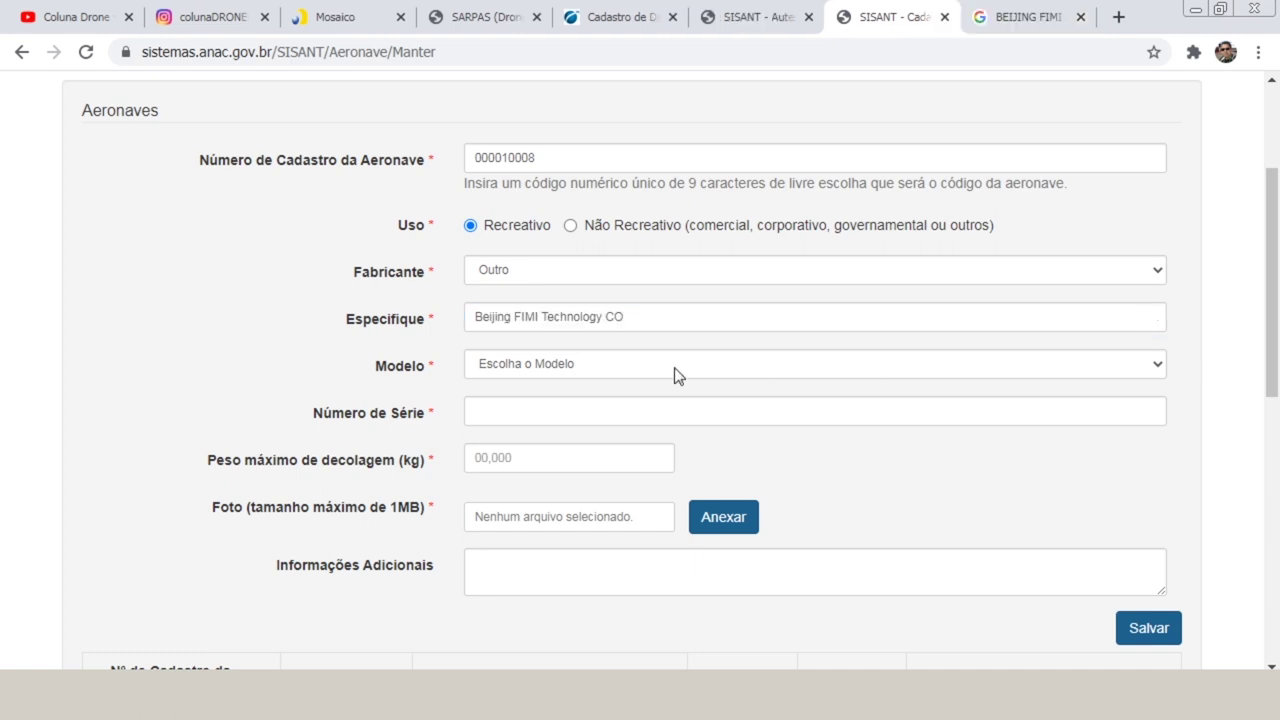
# Set Modelo to Outro, specified as X8 2020.
pyautogui.click(674, 375)
pyautogui.click(661, 408)
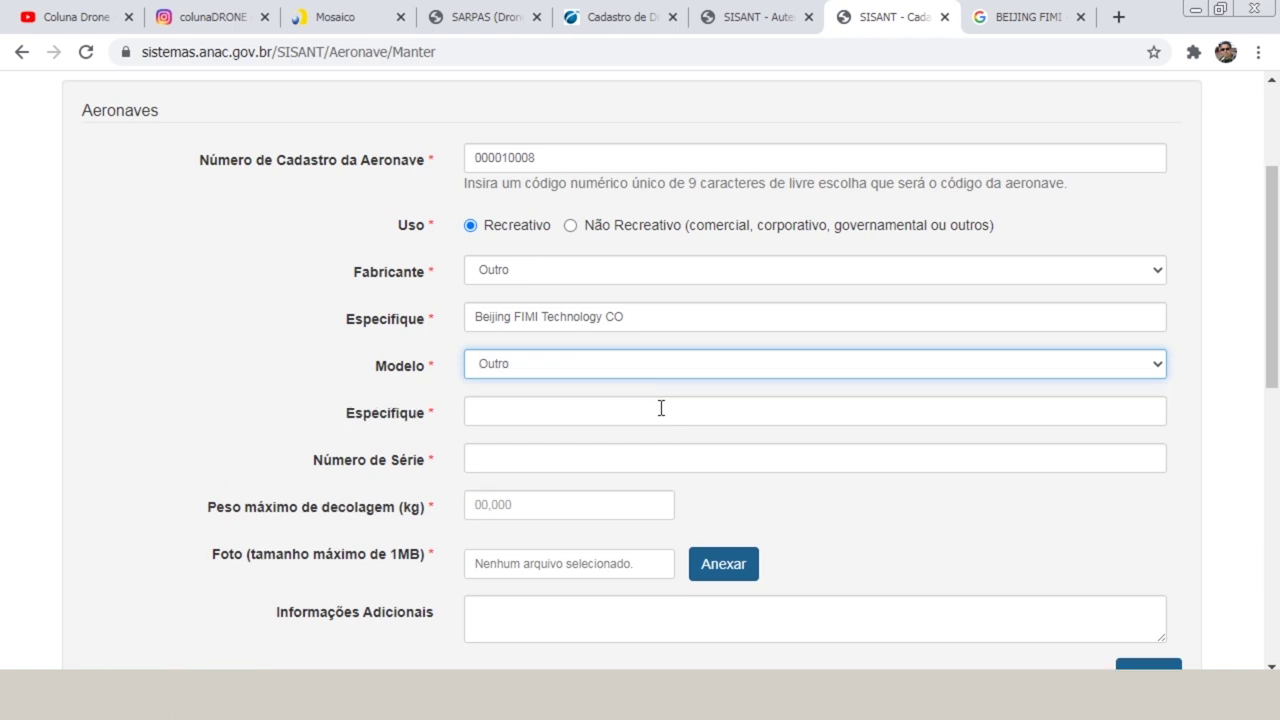
pyautogui.click(661, 408)
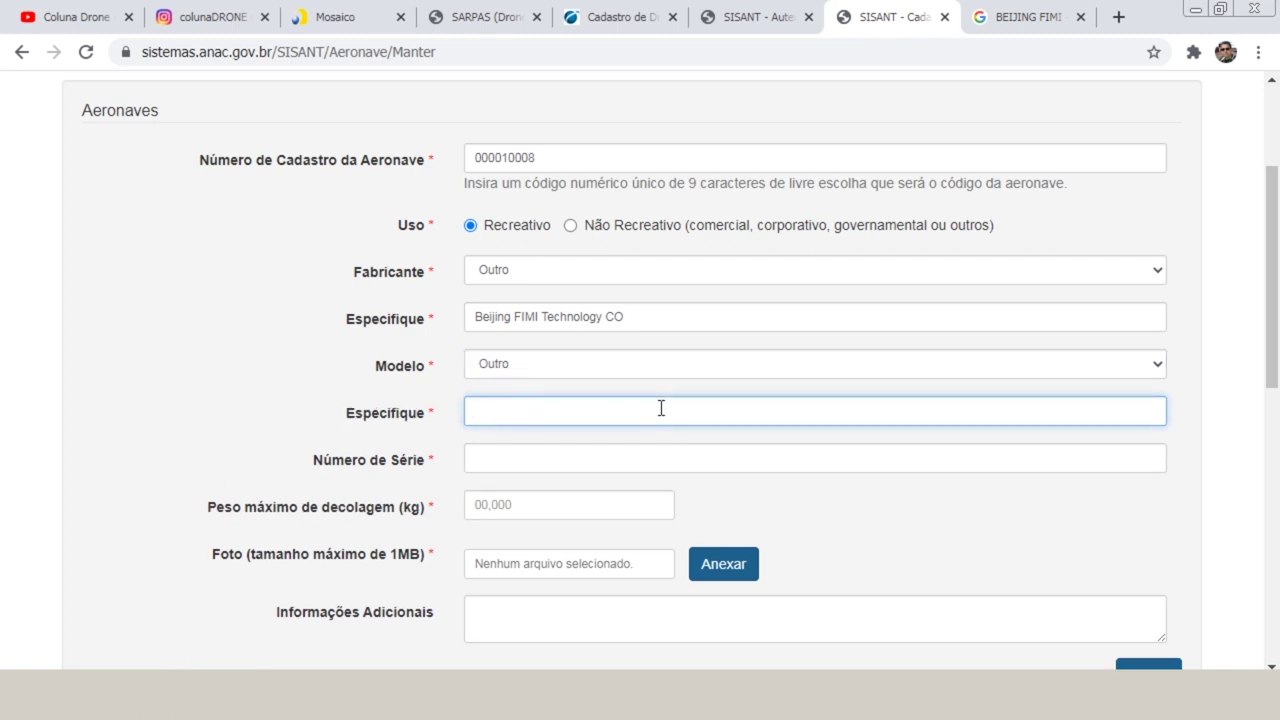
pyautogui.write('X8 2020')
pyautogui.press('Tab')
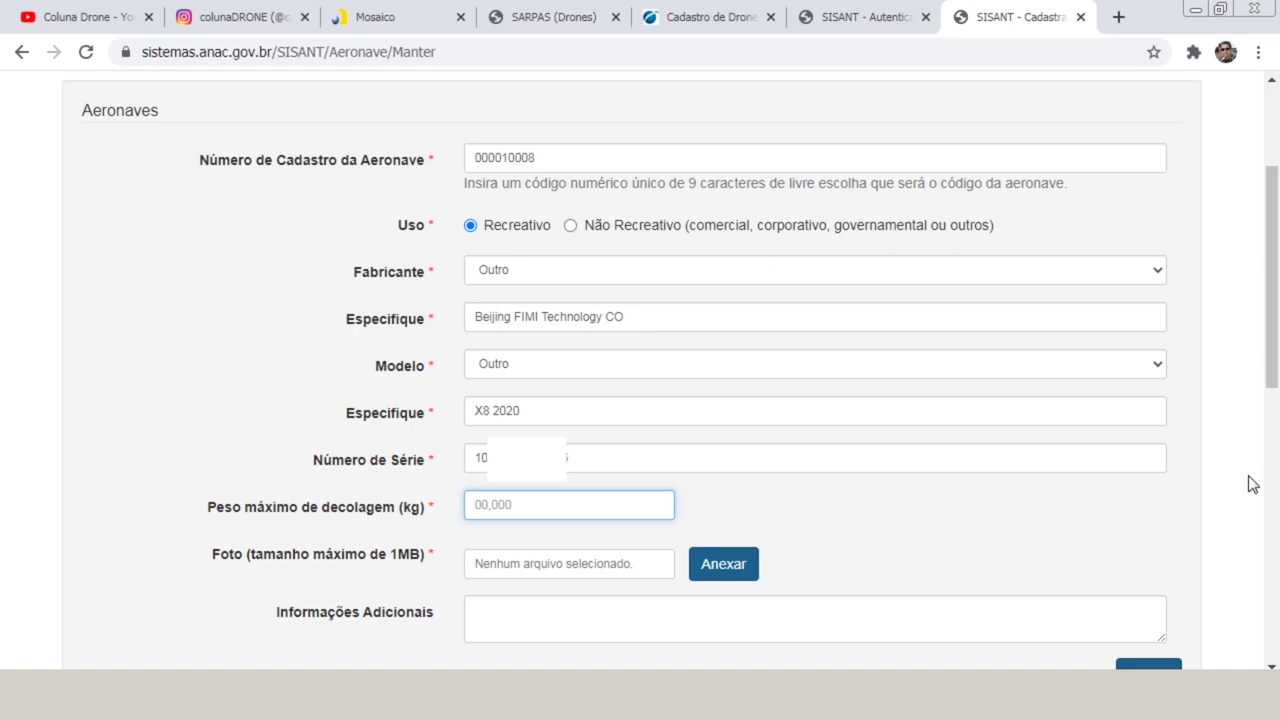
# Enter 0,790 kg as Peso máximo de decolagem and bring up the photo file chooser.
pyautogui.write('790')
pyautogui.press('Home')
pyautogui.write('0,')
pyautogui.press('Tab')
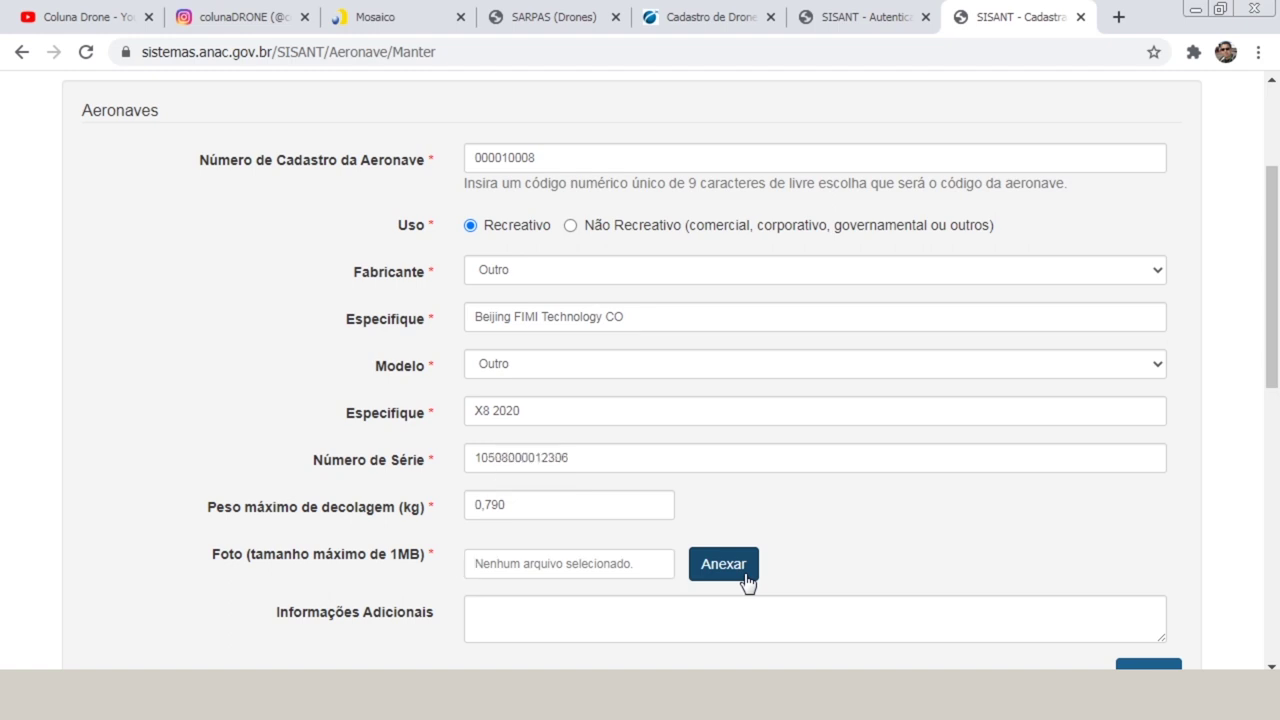
pyautogui.click(746, 583)
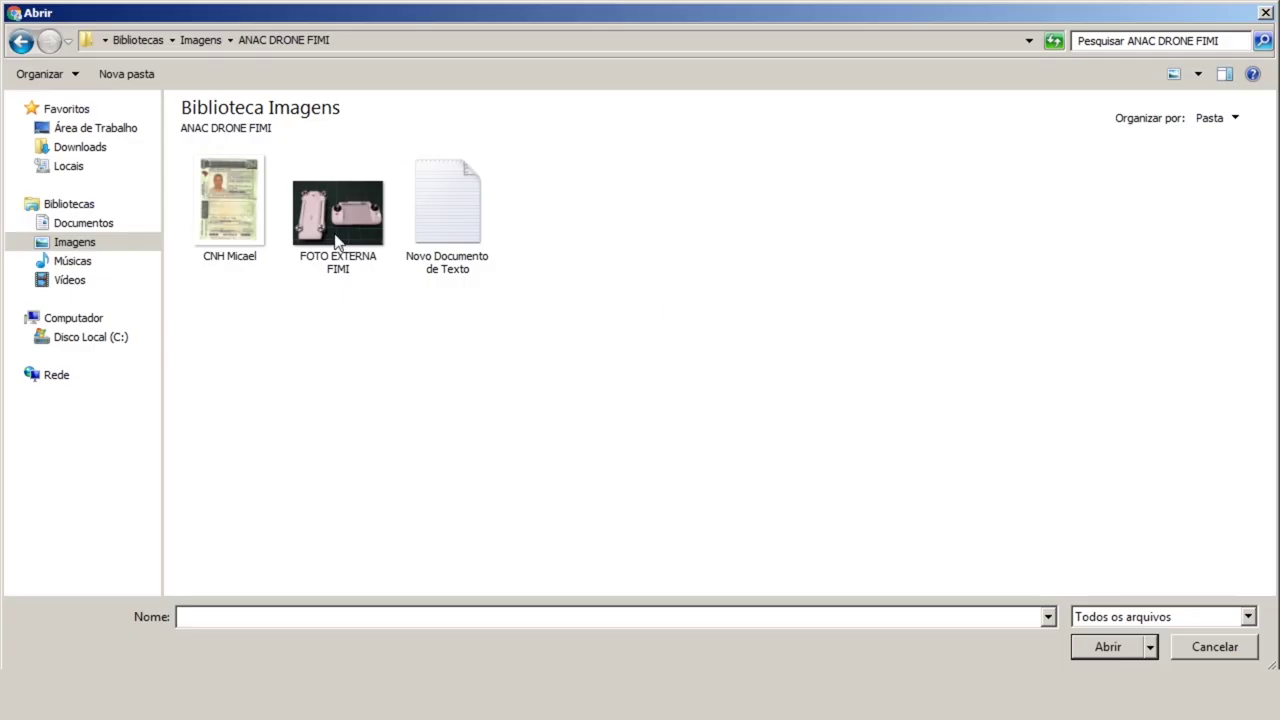
# Attach FOTO EXTERNA FIMI from the ANAC DRONE FIMI folder as the drone photo.
pyautogui.click(338, 243)
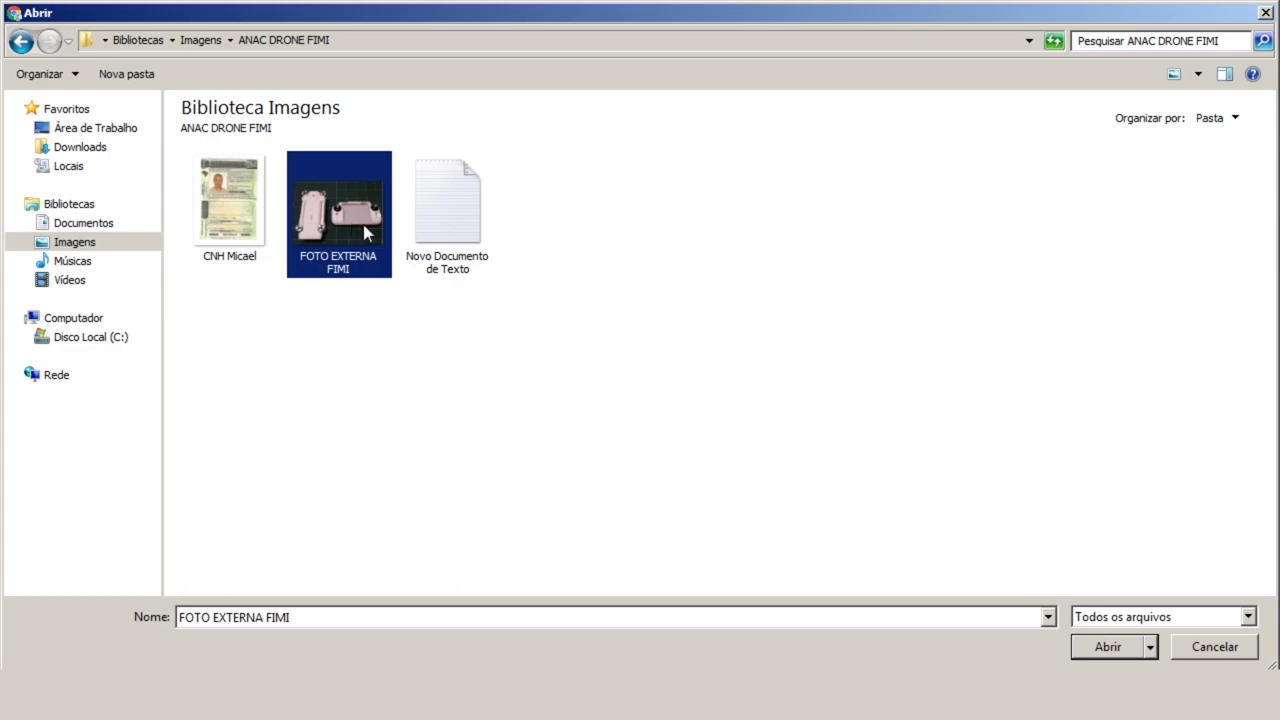
pyautogui.click(1100, 646)
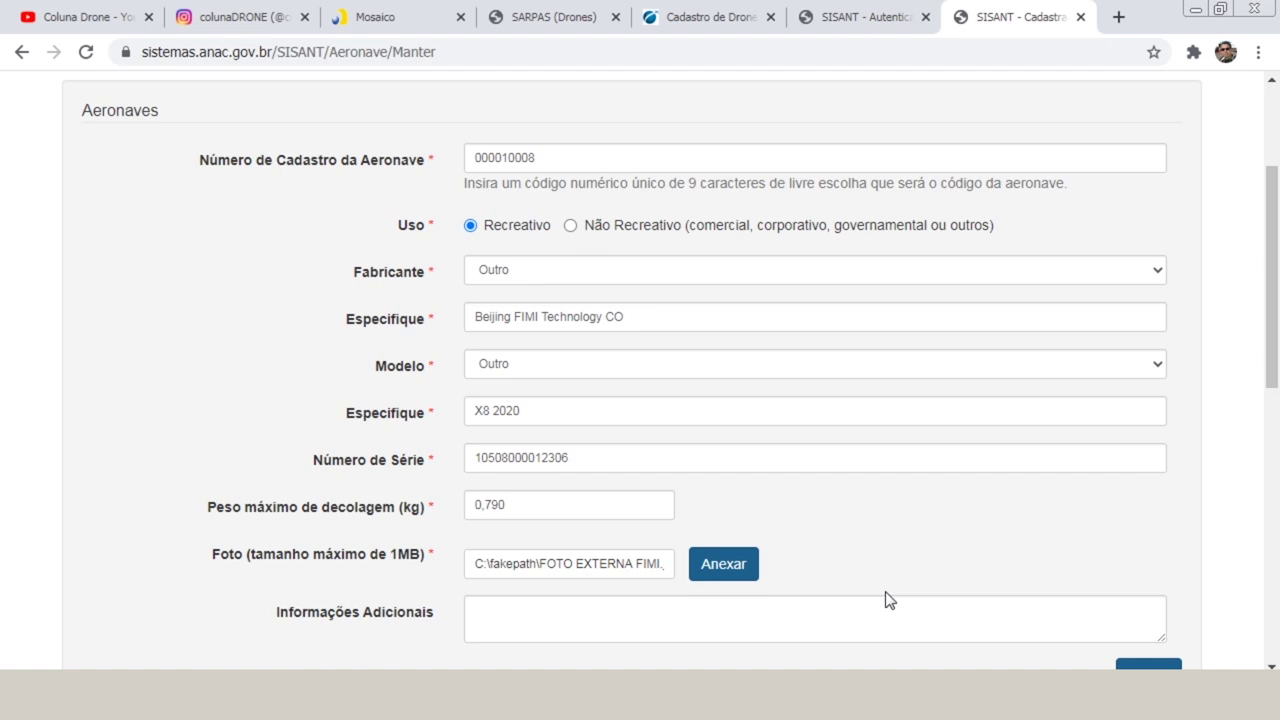
# Scroll down to the aircraft table showing FMWRJ02A5 at 0,79 kg and the Termo de Responsabilidade.
pyautogui.moveTo(1272, 260); pyautogui.dragTo(1275, 440)
pyautogui.scroll(-1, 1275, 440)
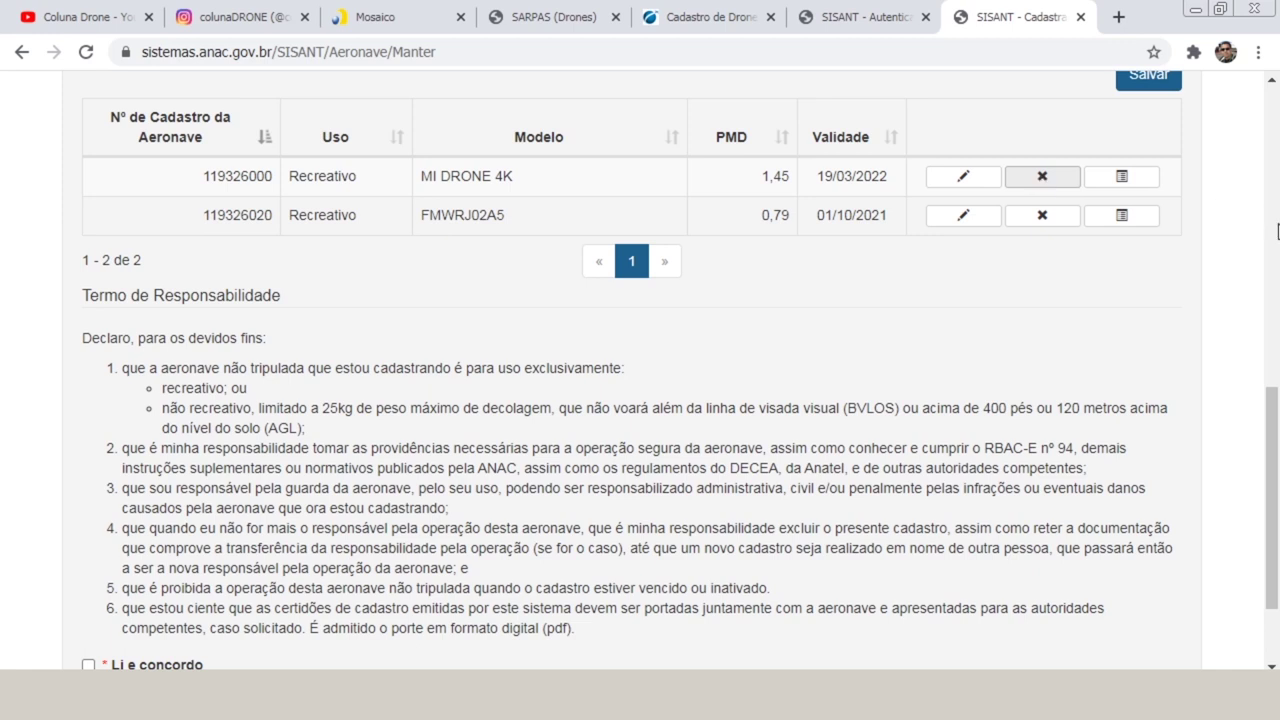
pyautogui.moveTo(1277, 422); pyautogui.dragTo(1277, 474)
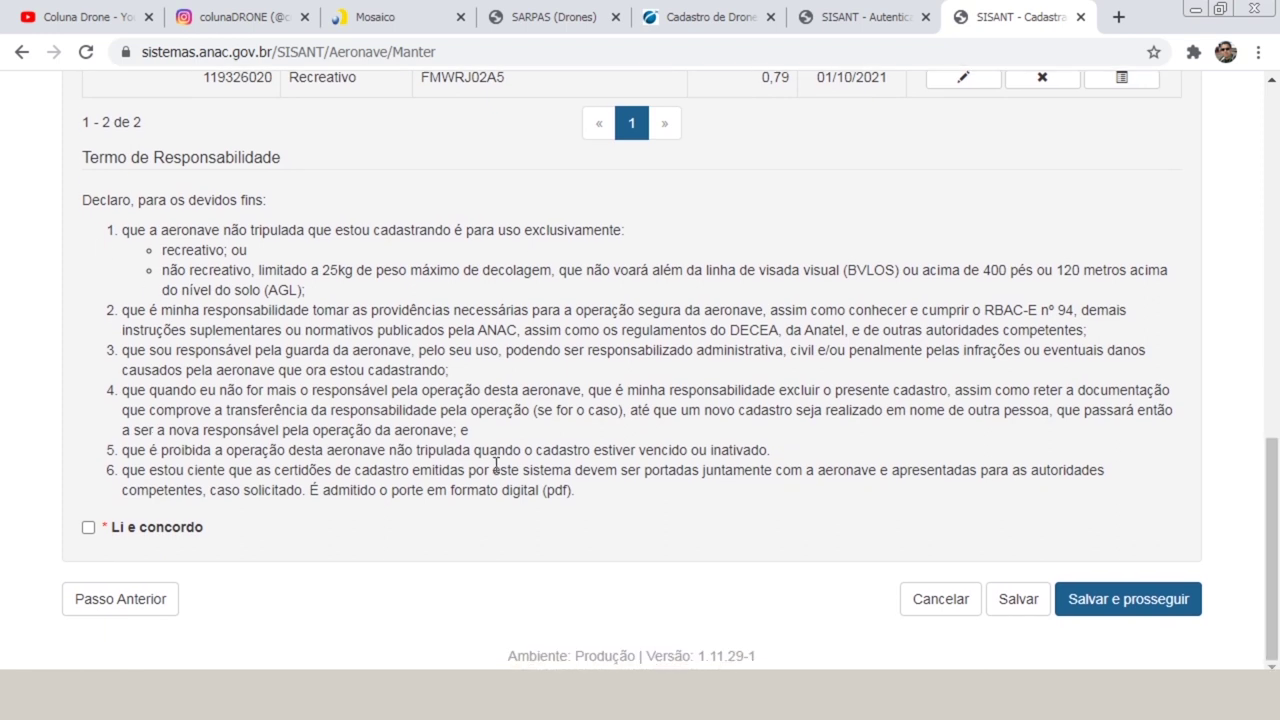
# Accept the terms of responsibility, save the aircraft data, and confirm the success message.
pyautogui.click(88, 528)
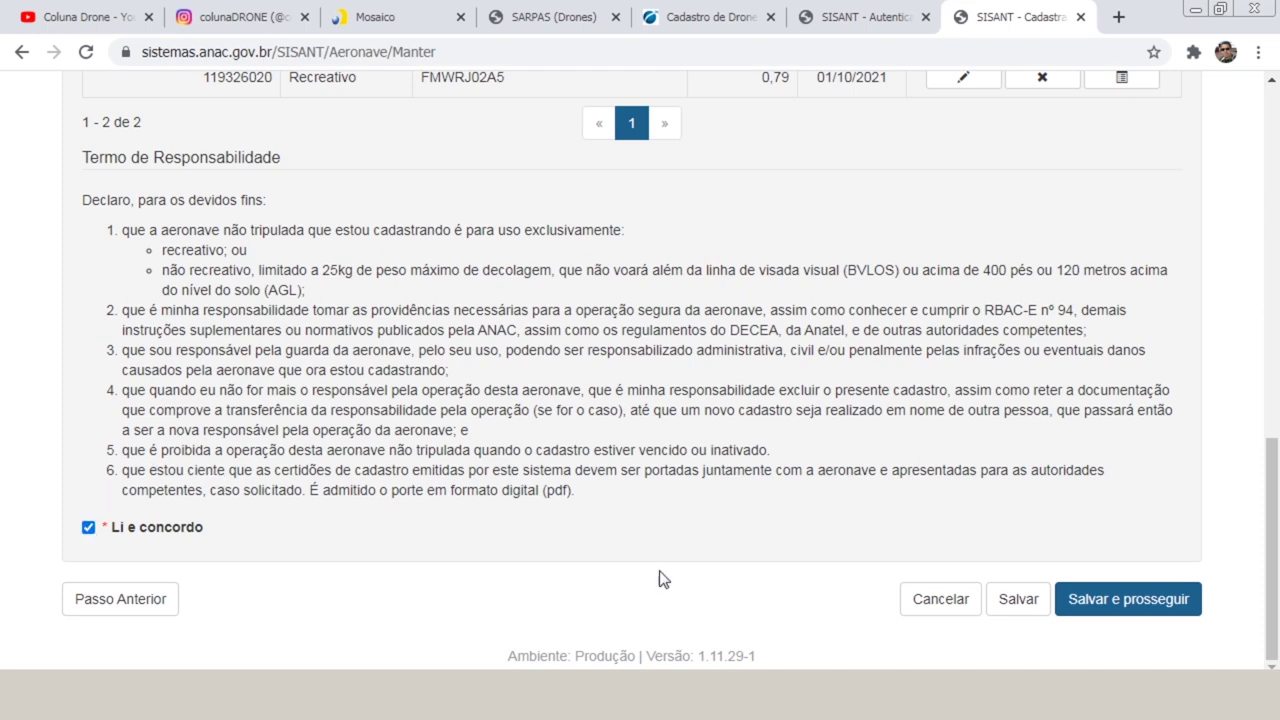
pyautogui.click(1111, 619)
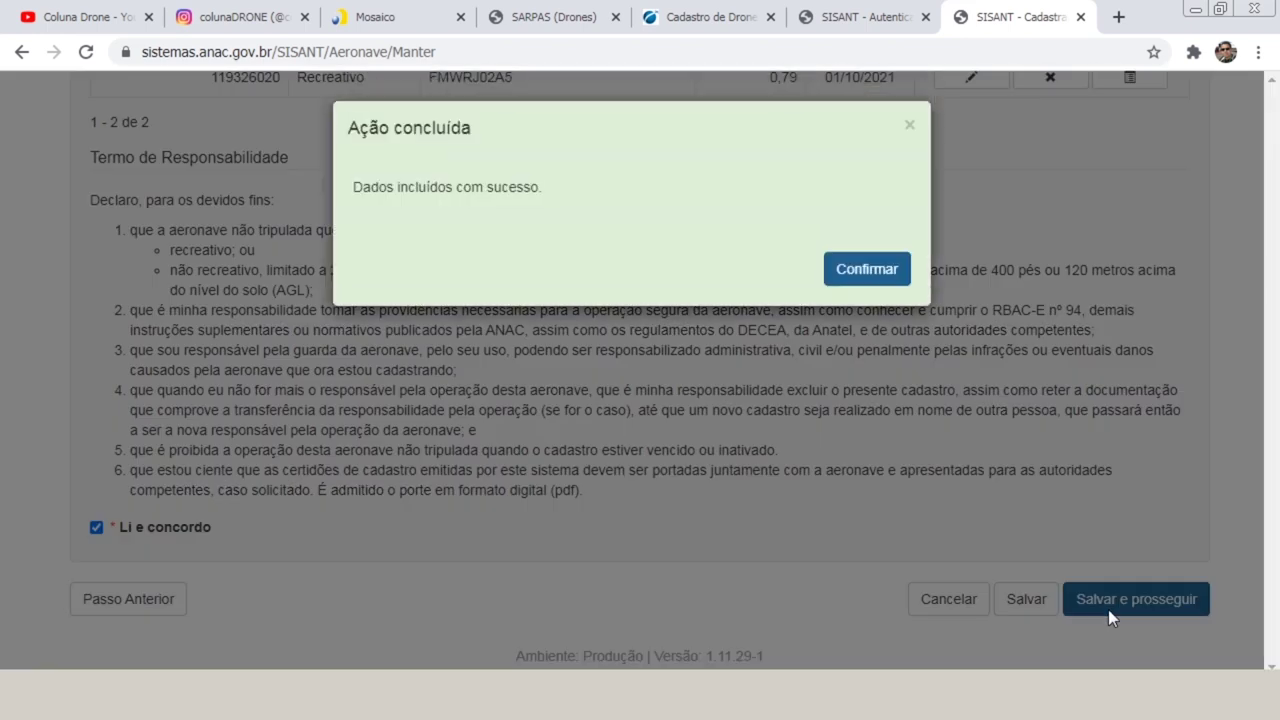
pyautogui.click(866, 270)
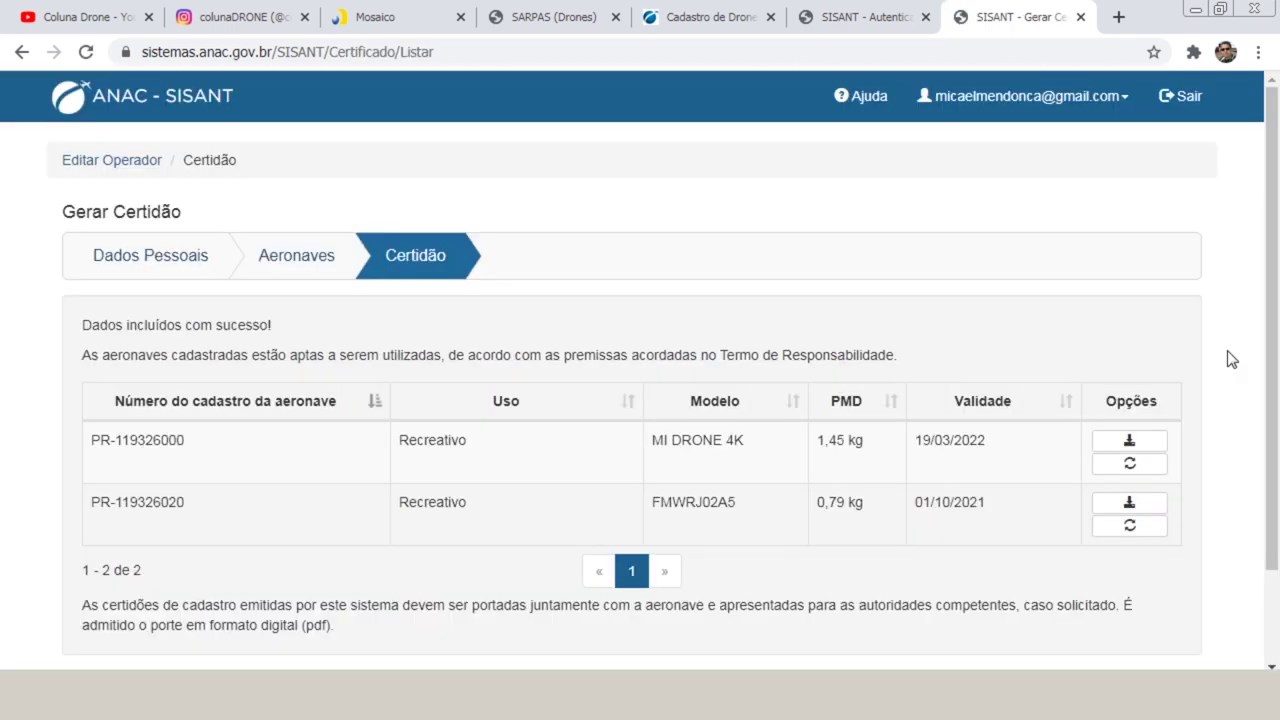
pyautogui.scroll(-2, 1268, 430)
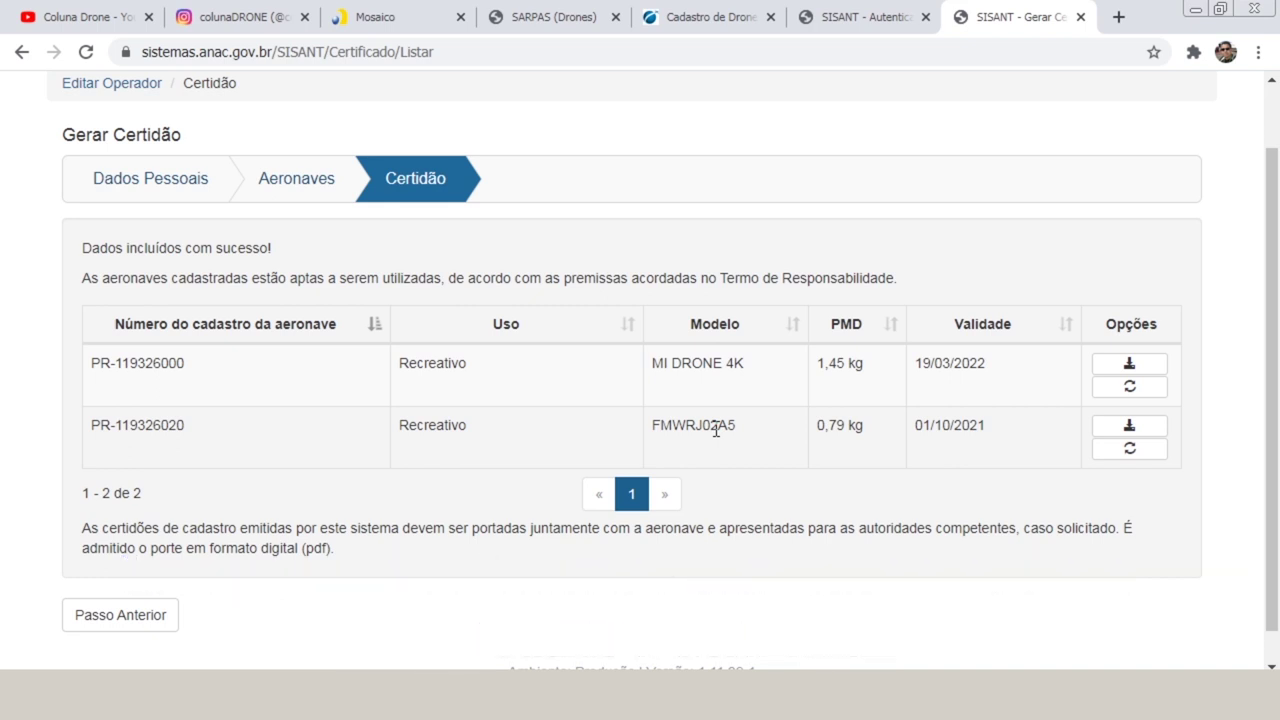
pyautogui.press('F5')
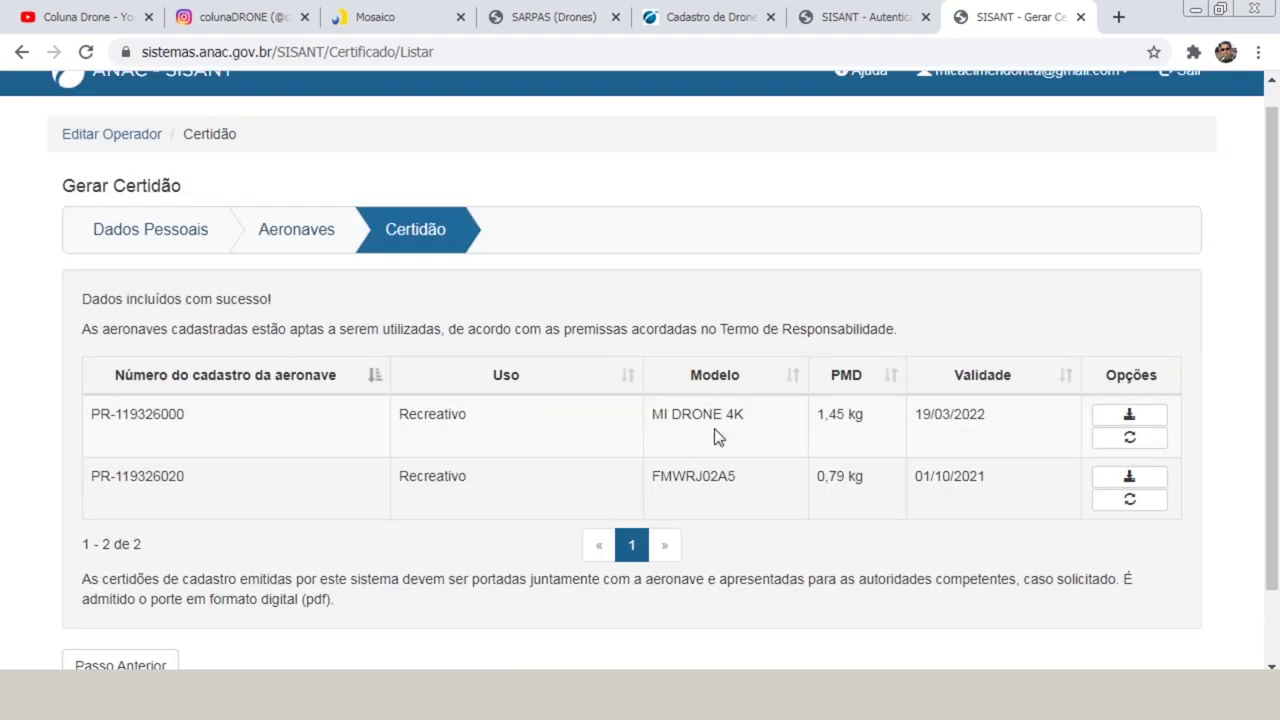
pyautogui.click(1129, 484)
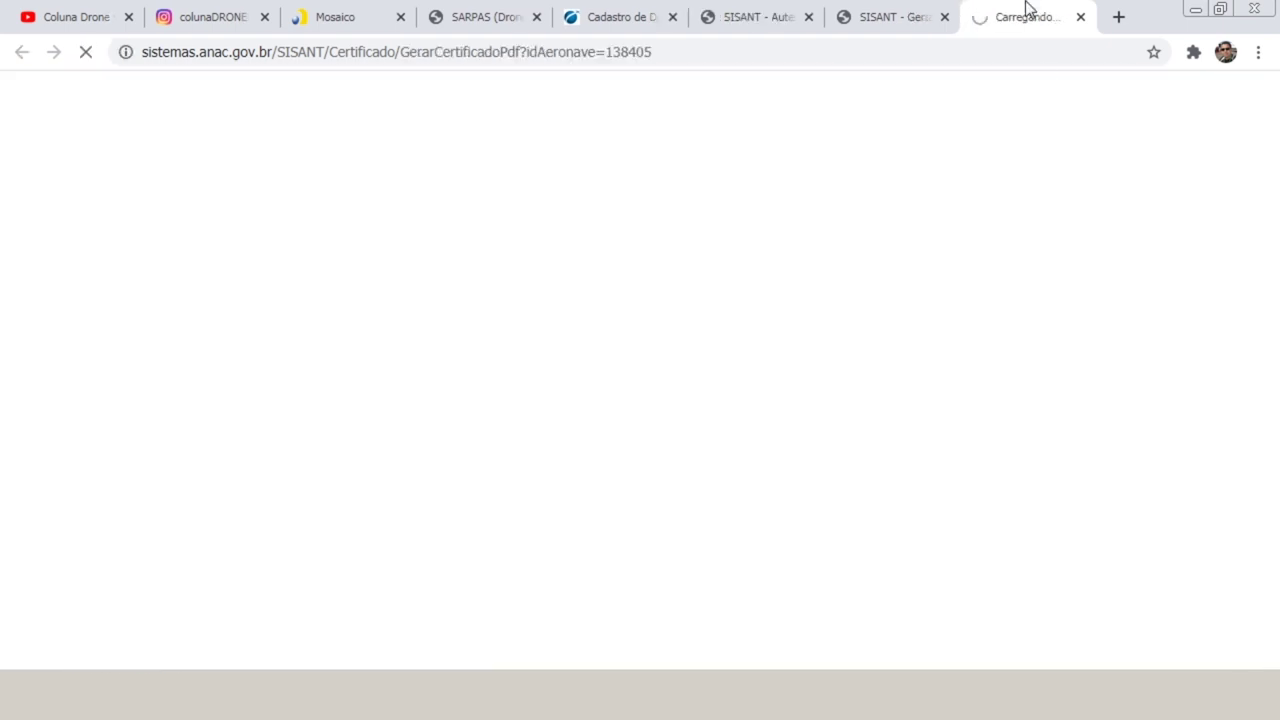